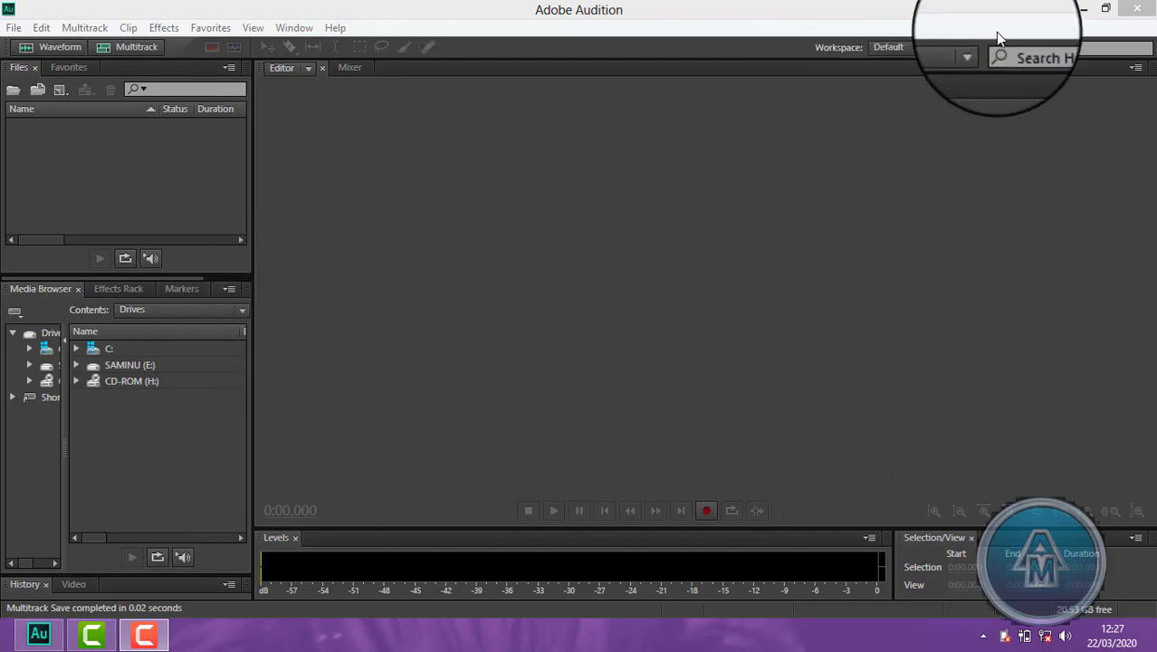
left_click(1085, 12)
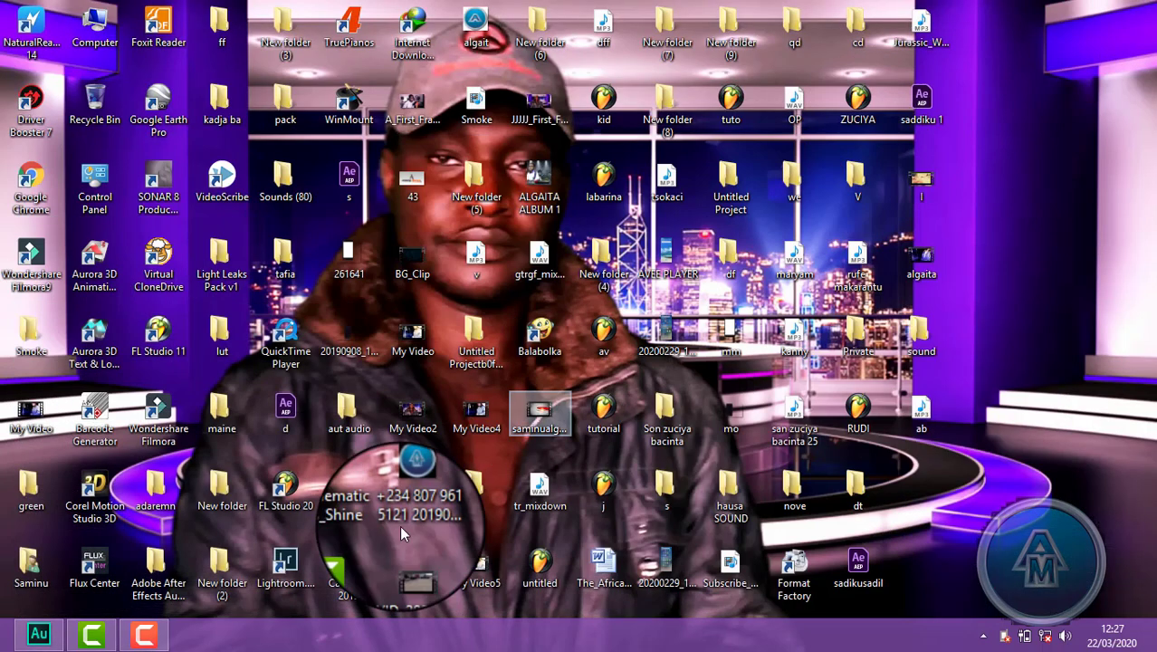
left_click(41, 635)
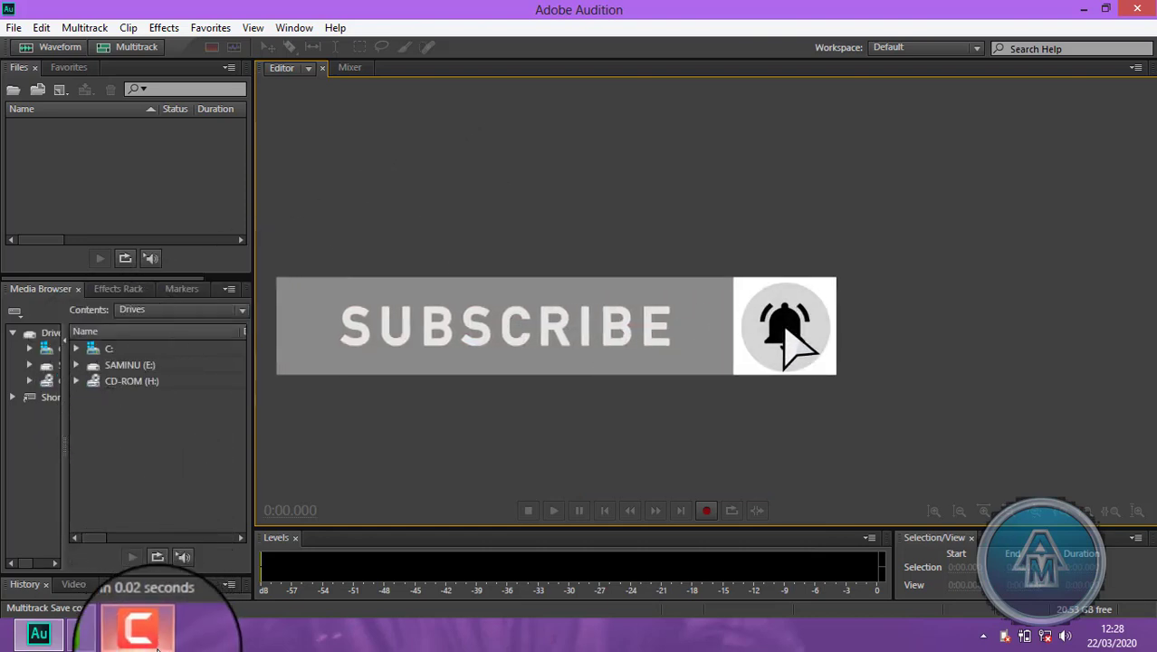
mouse_move(159, 641)
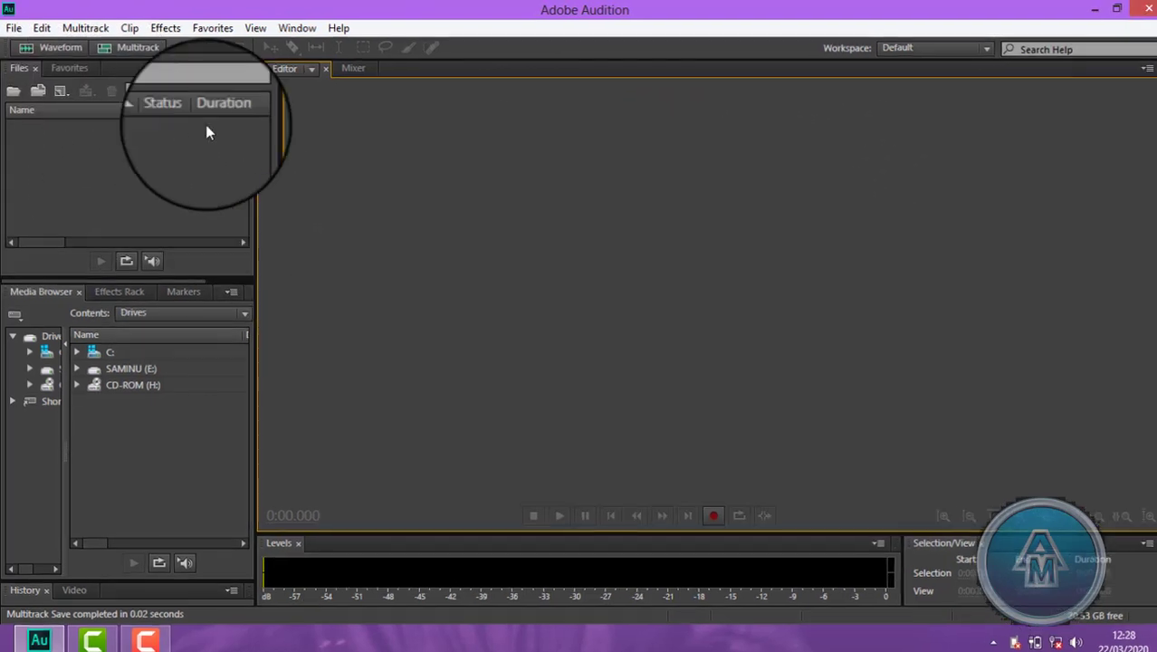
- Create a new multitrack session named "kadija" with the default template, sample rate, bit depth and master settings
left_click(11, 36)
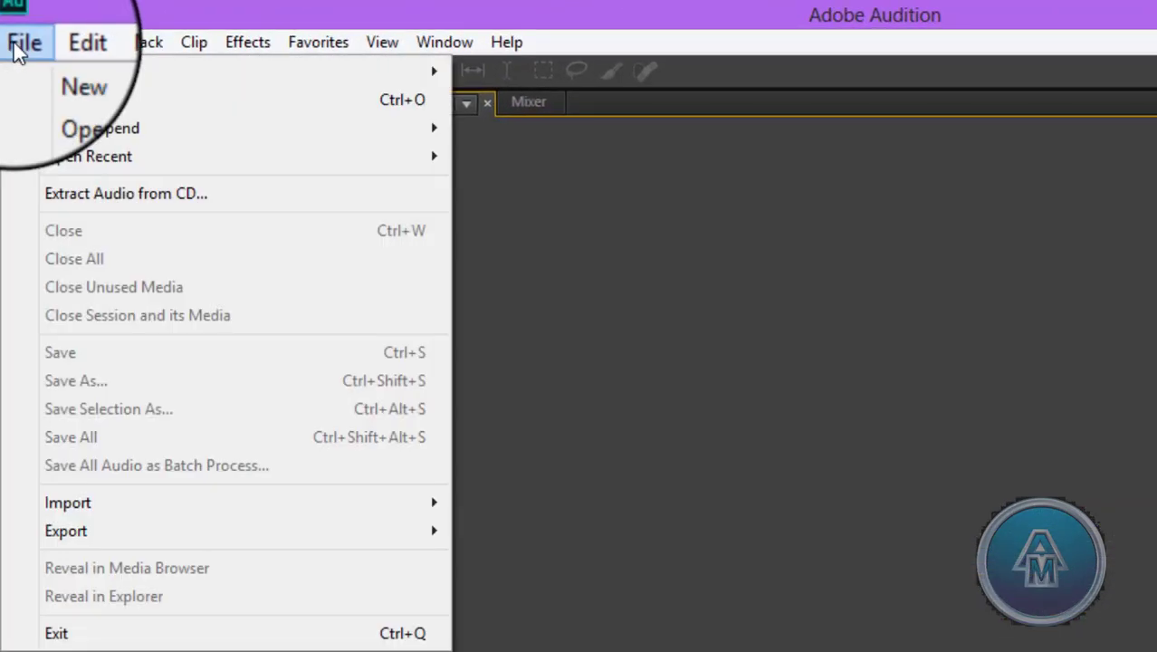
mouse_move(27, 70)
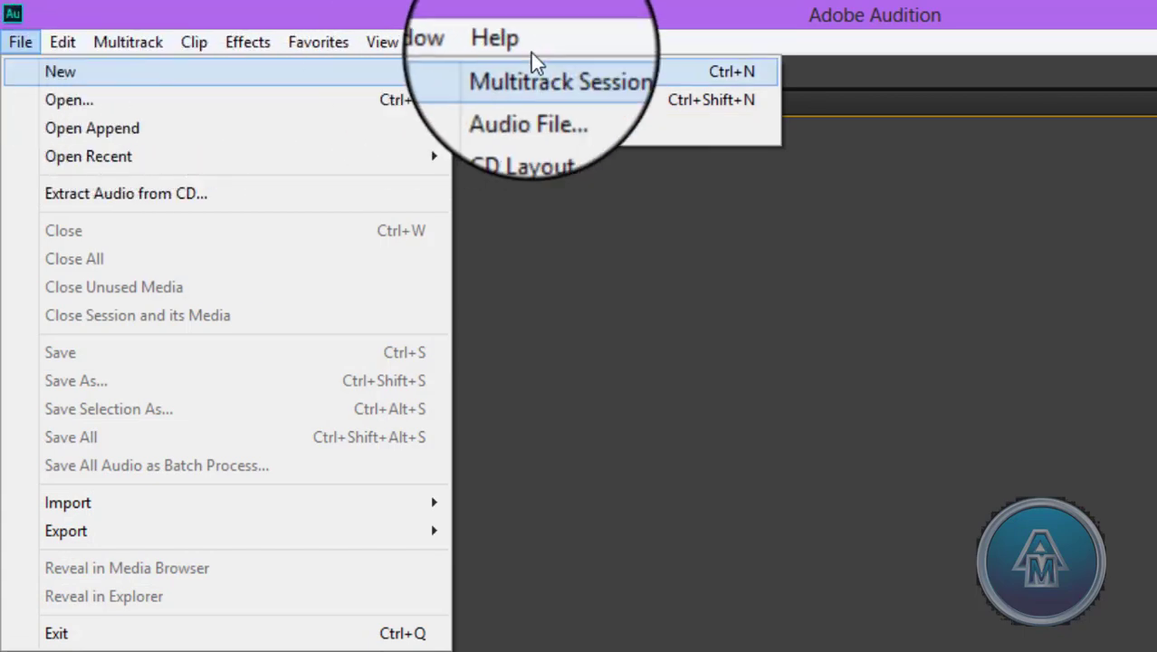
mouse_move(507, 42)
mouse_move(14, 42)
mouse_move(63, 73)
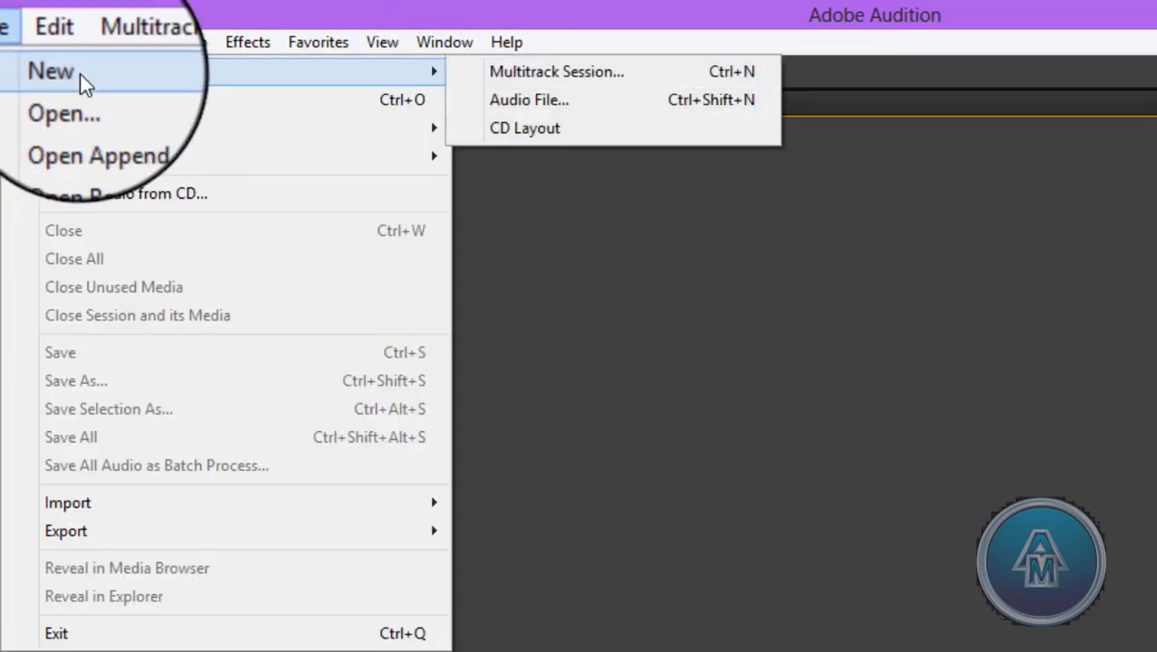
left_click(573, 78)
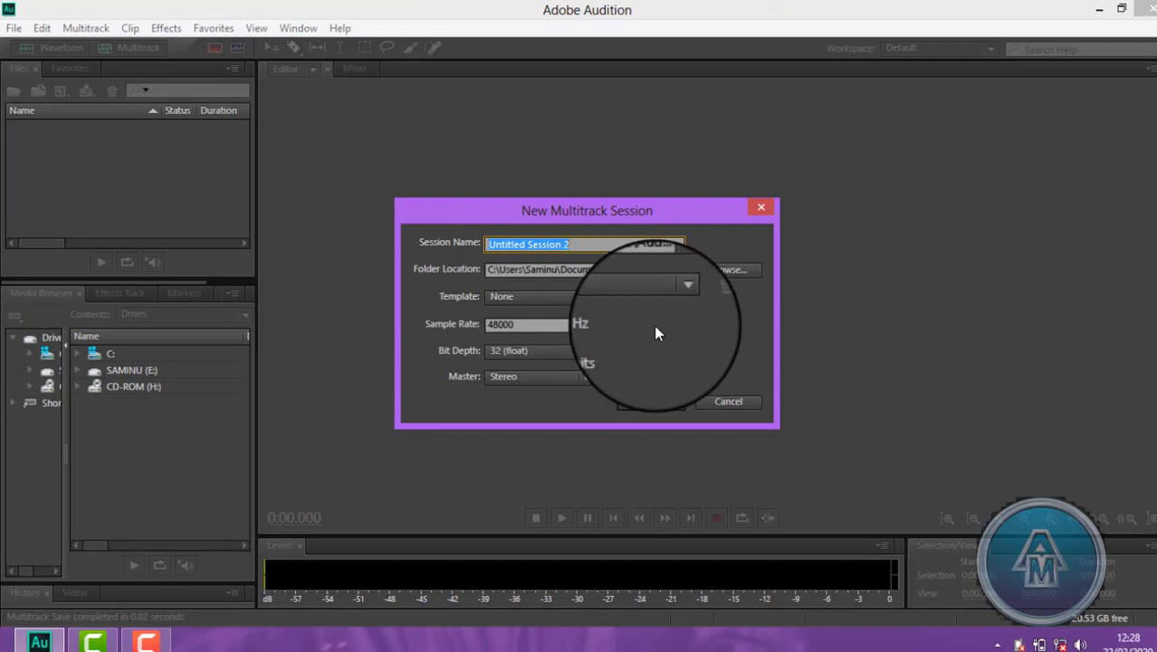
type("kad")
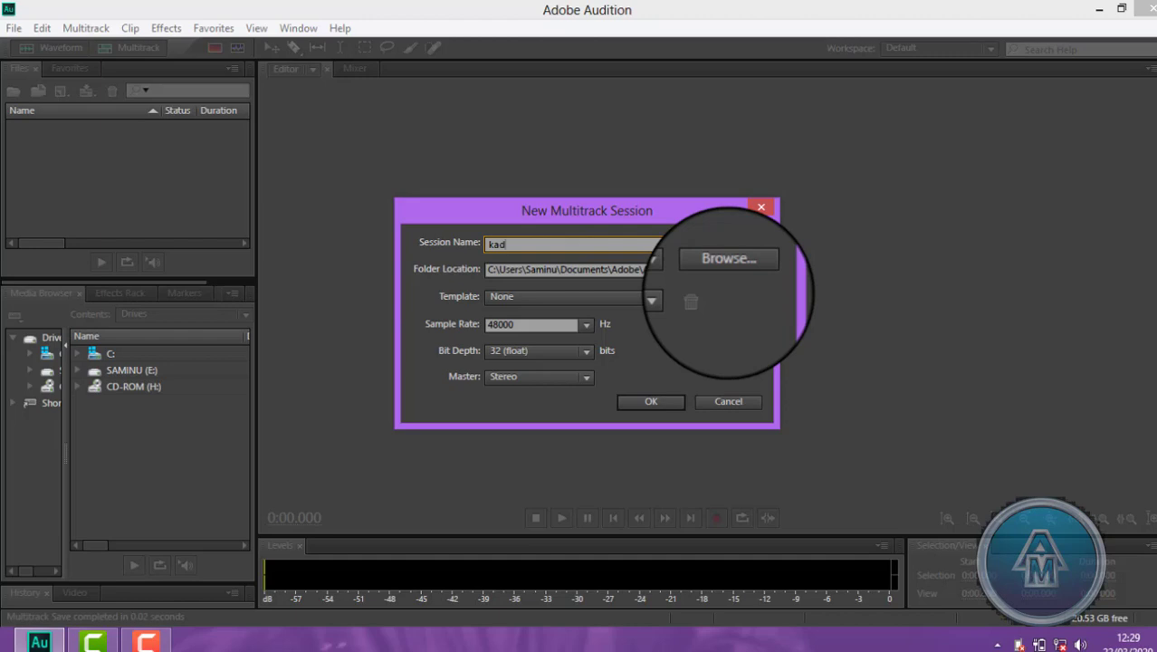
type("ij")
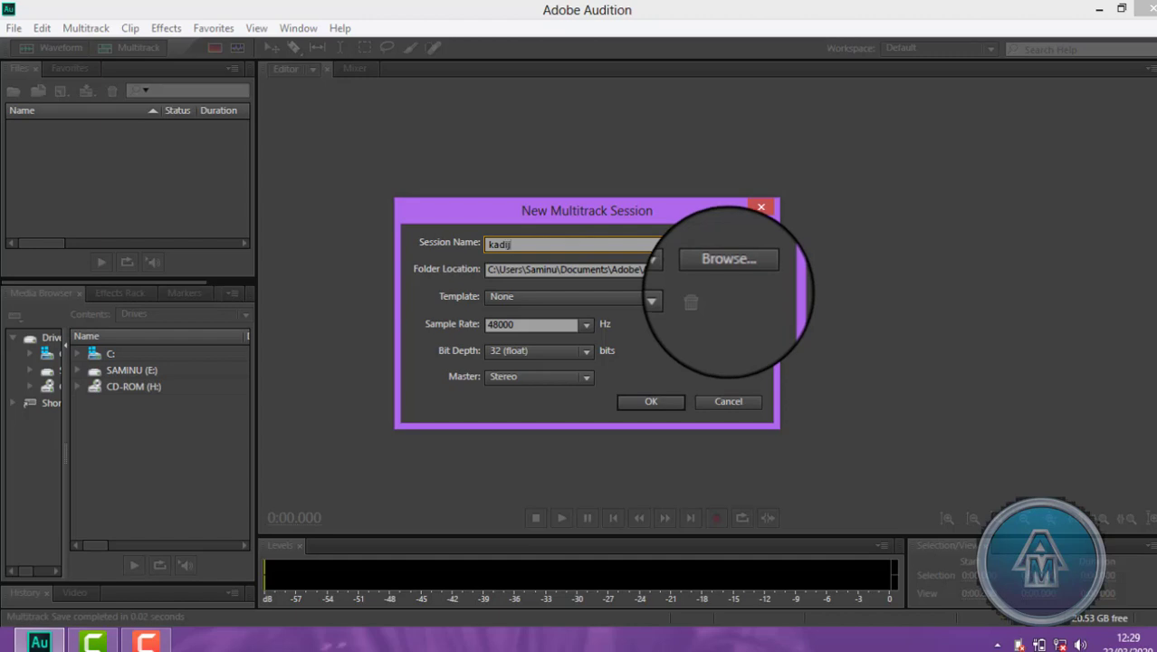
type("a")
key("Return")
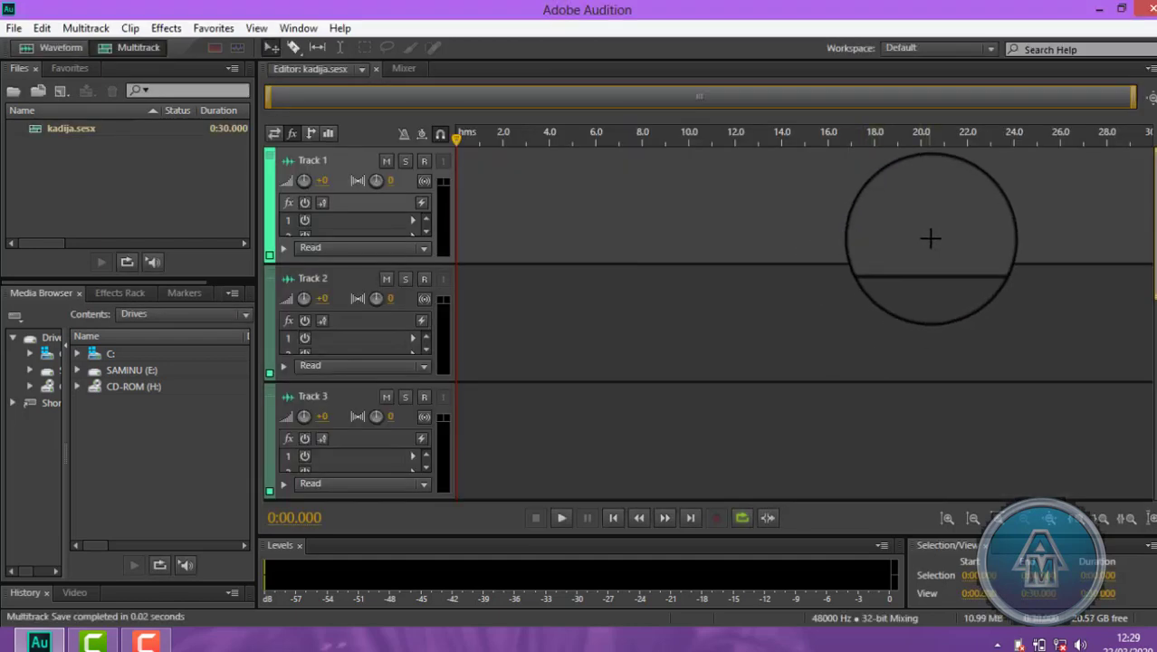
- Show the track inputs and outputs and set Track 1's input to the mono [01M] microphone of the USB audio device
left_click(274, 134)
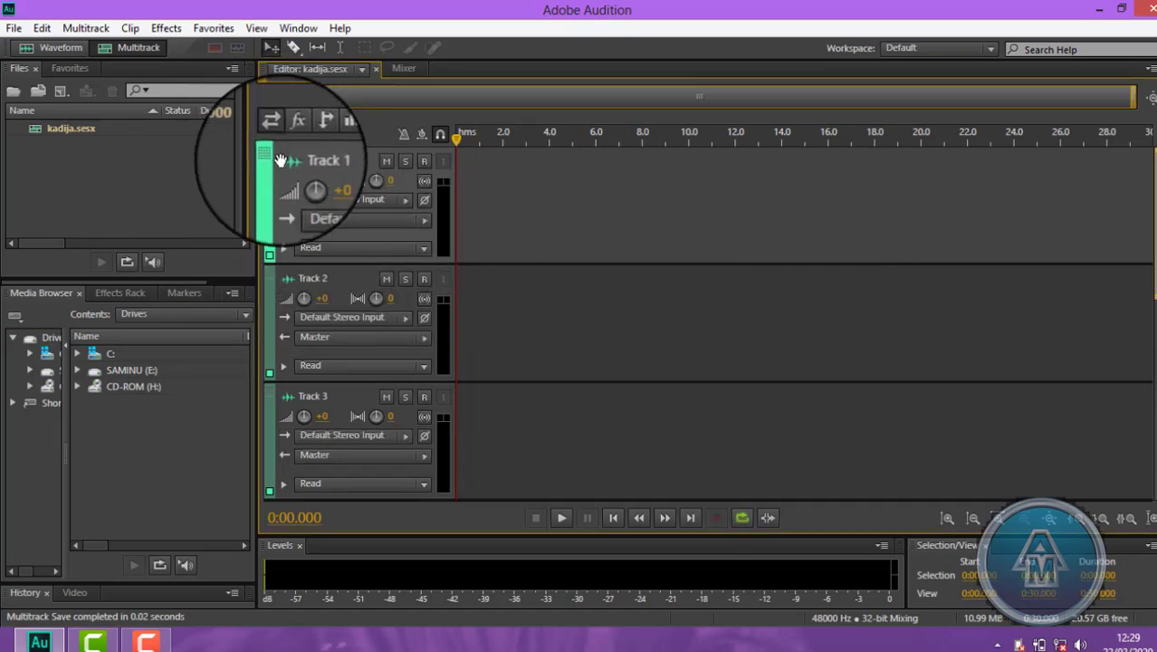
left_click(405, 199)
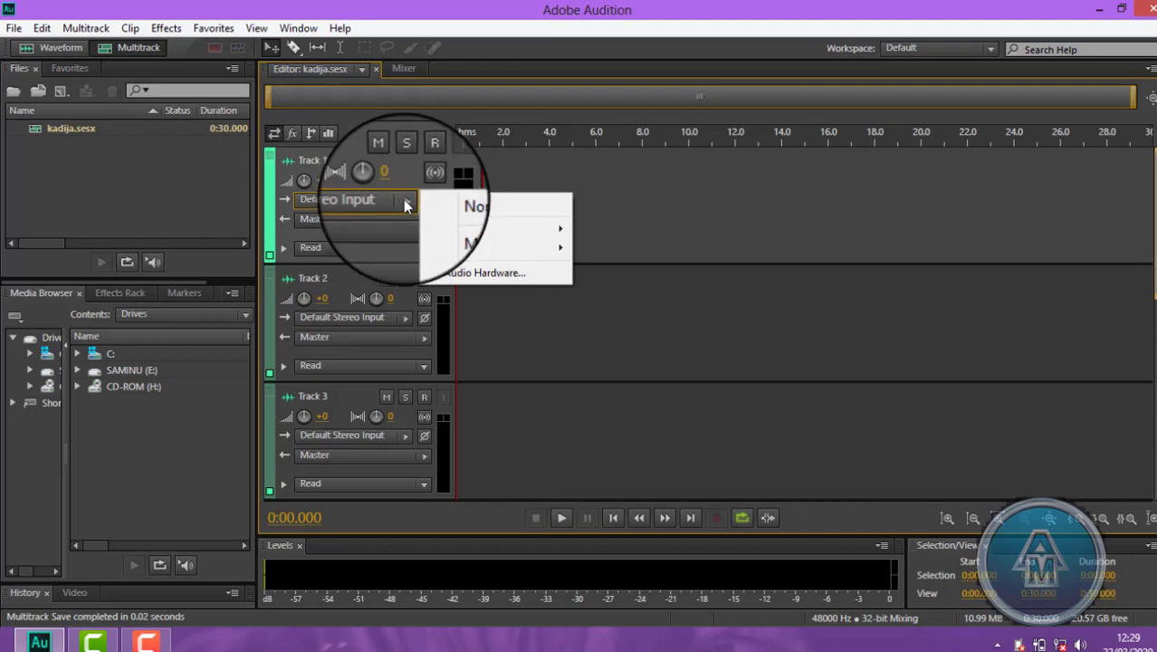
mouse_move(462, 228)
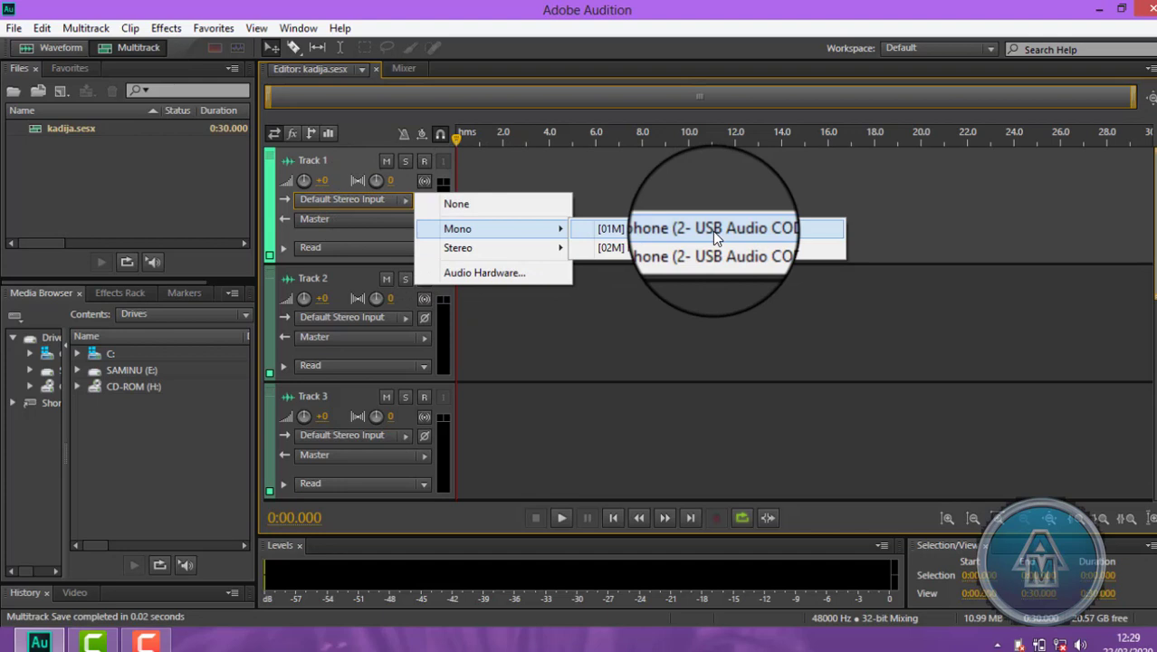
left_click(756, 228)
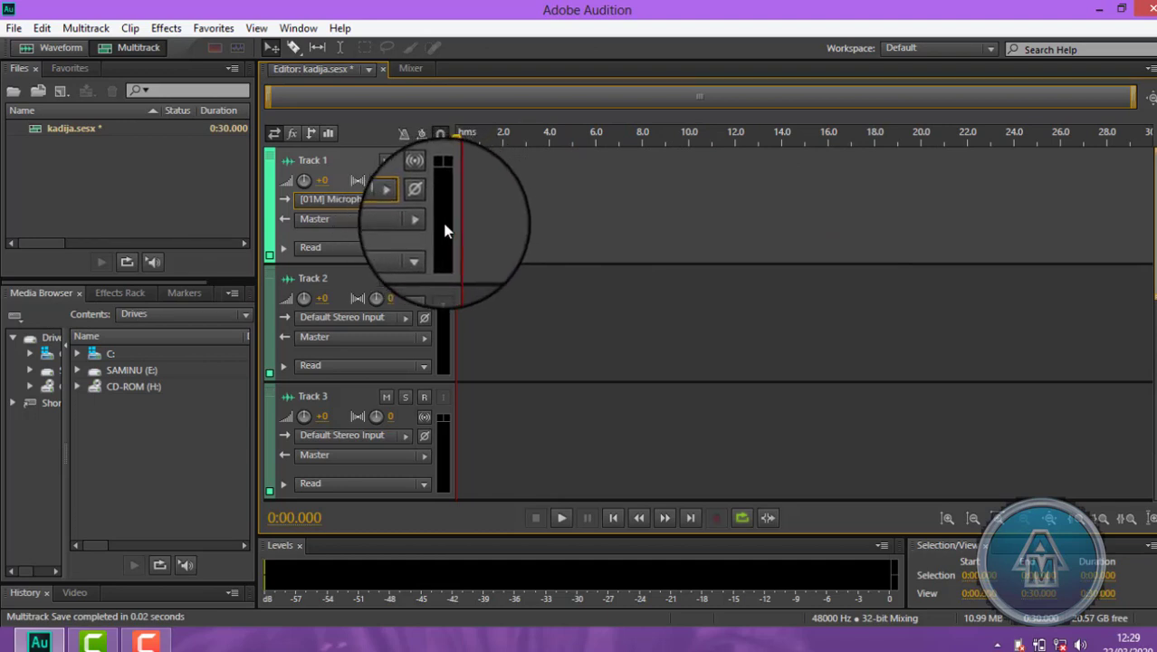
- Arm Track 1 for recording and record a vocal take of about 32 seconds
left_click(423, 162)
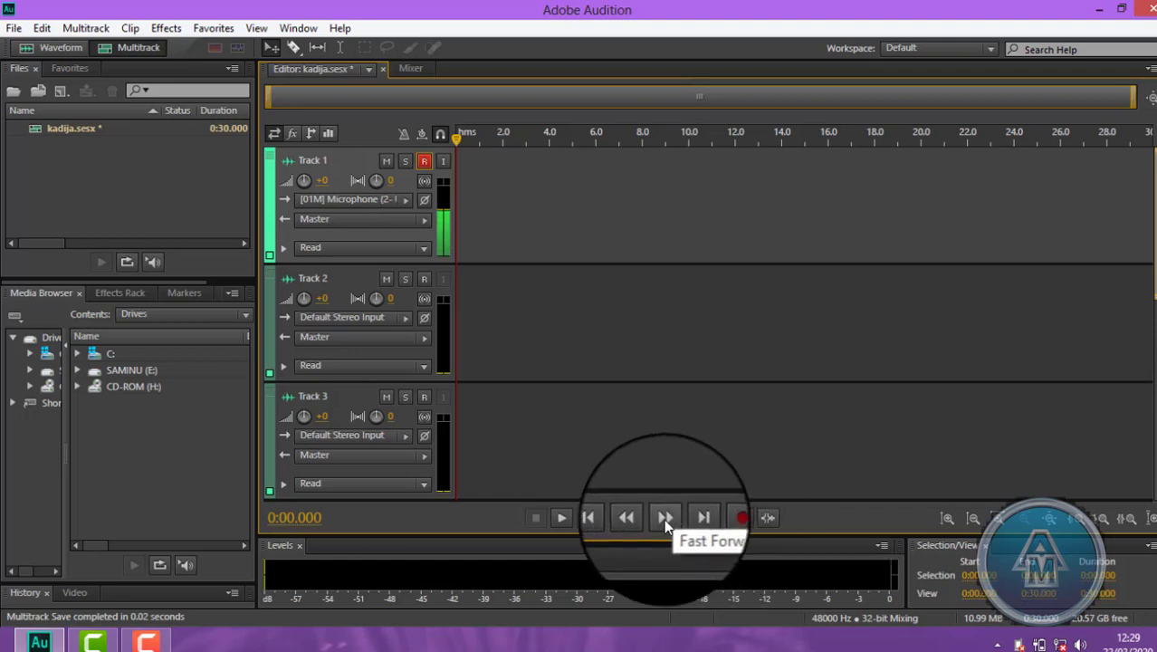
left_click(717, 517)
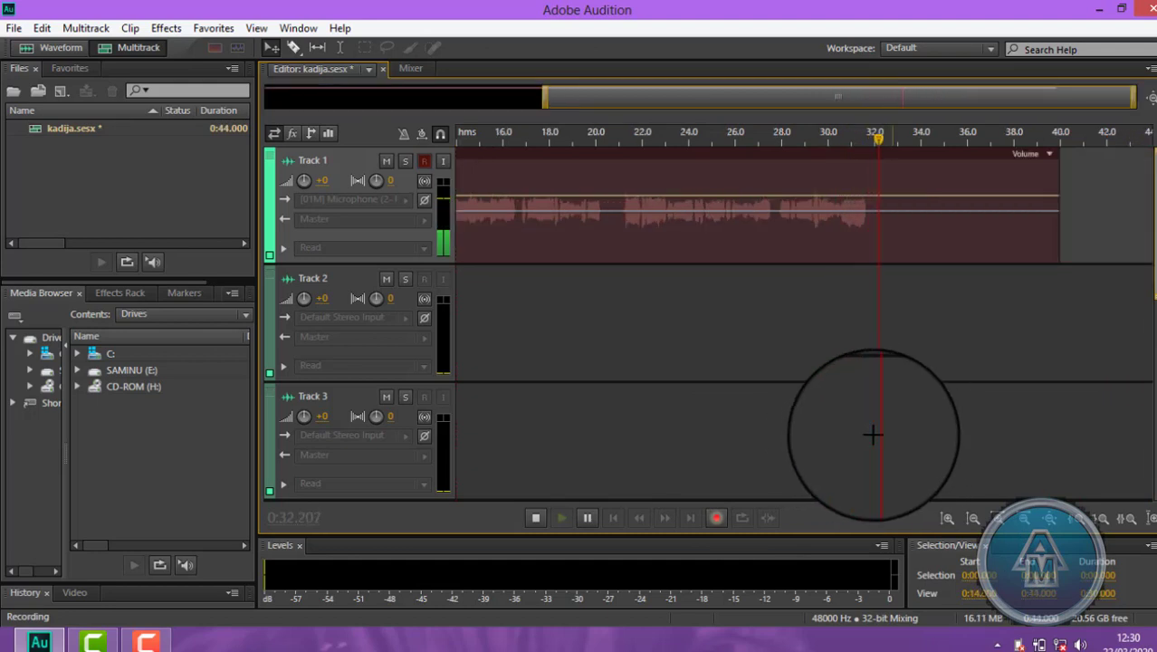
key("space")
- Play back the recorded take on Track 1 and stop playback
left_click_drag(793, 90, 511, 98)
key("space")
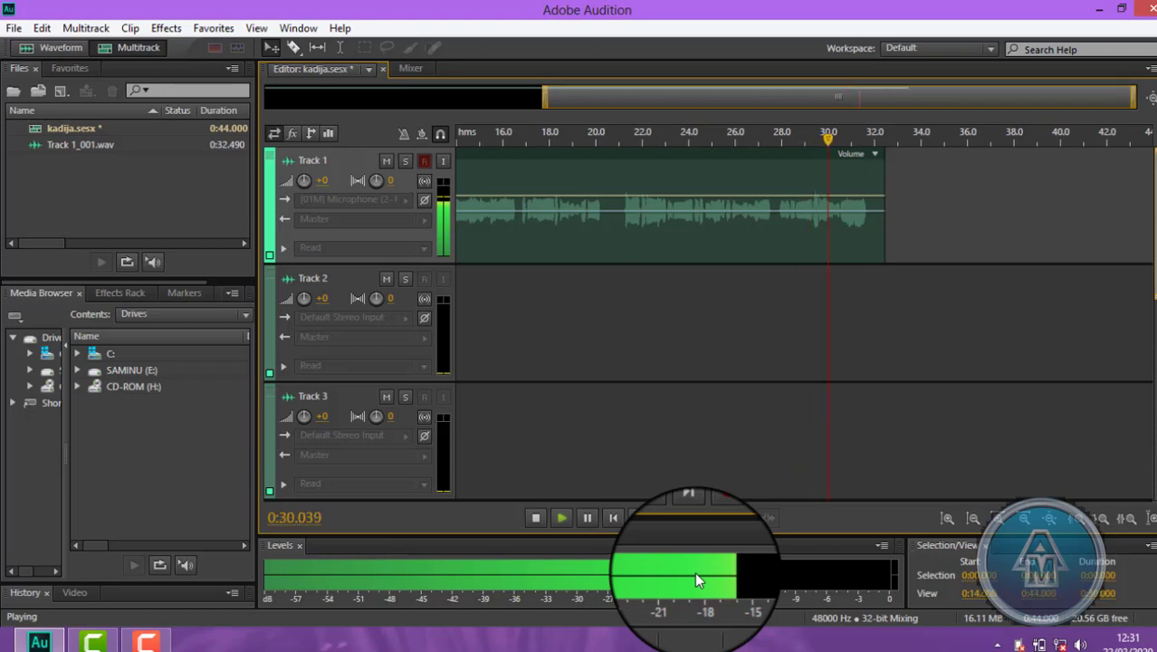
key("space")
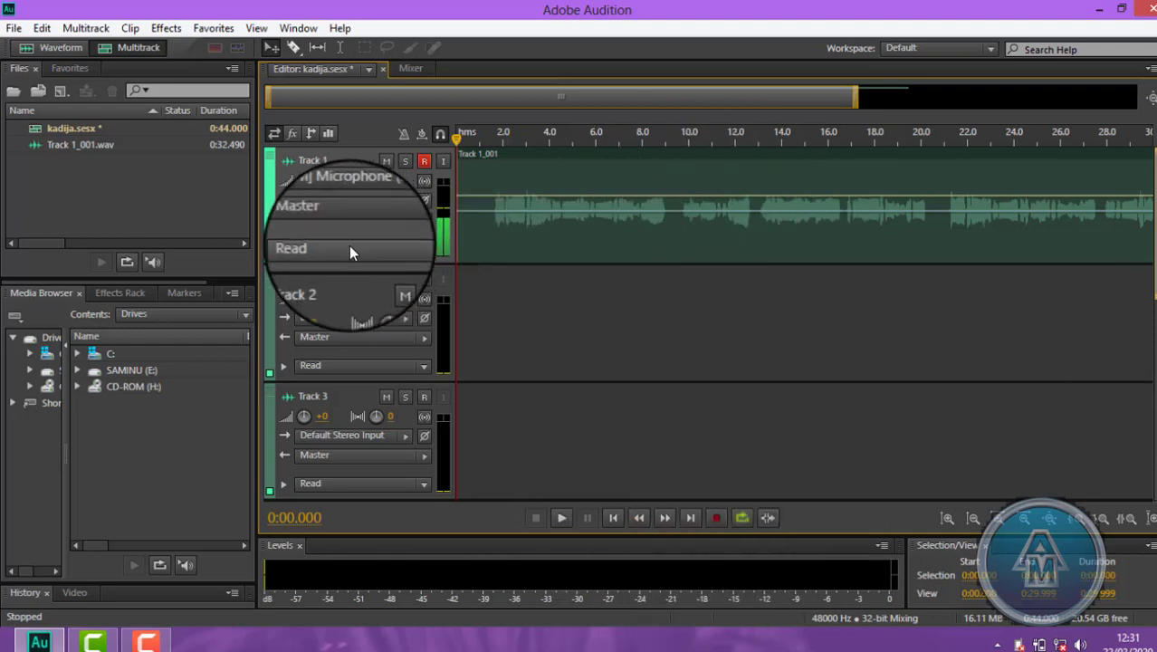
- Show the track effects, make Track 1 taller, and power on its effects rack with slots 1 to 4
left_click(291, 136)
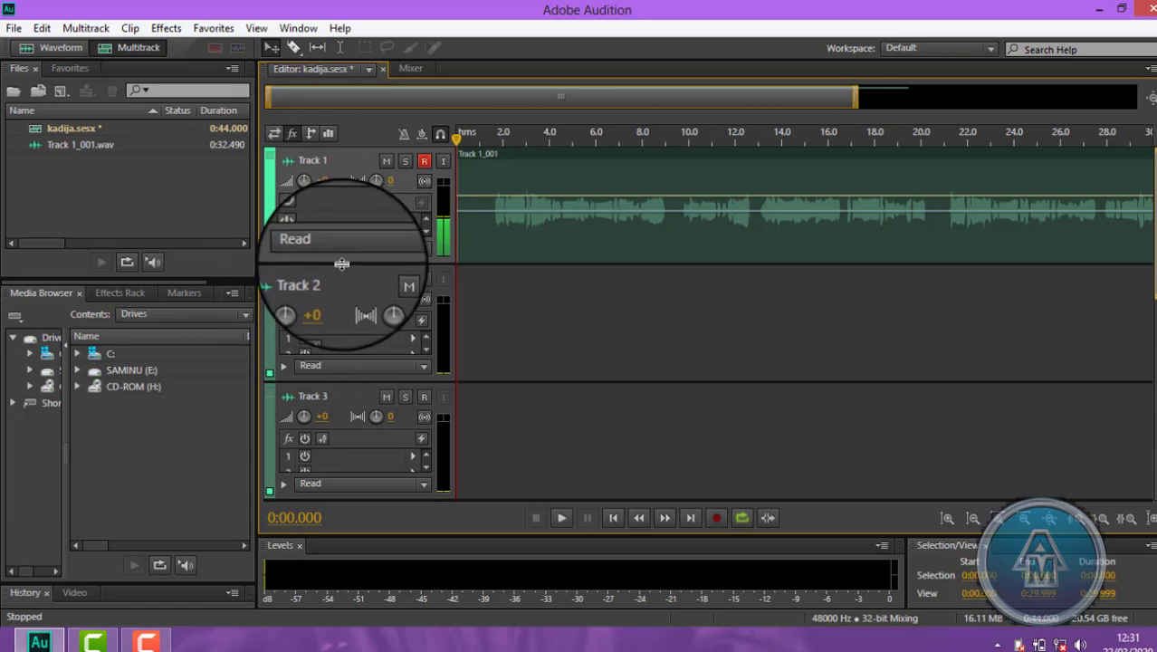
left_click_drag(344, 263, 335, 389)
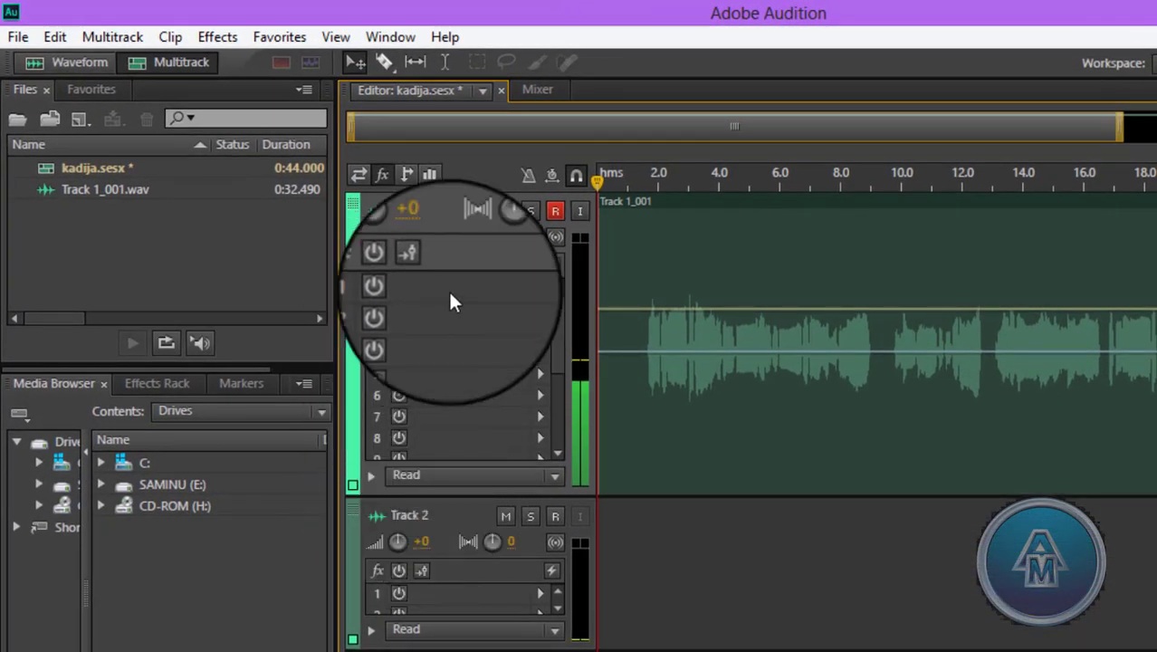
left_click(402, 262)
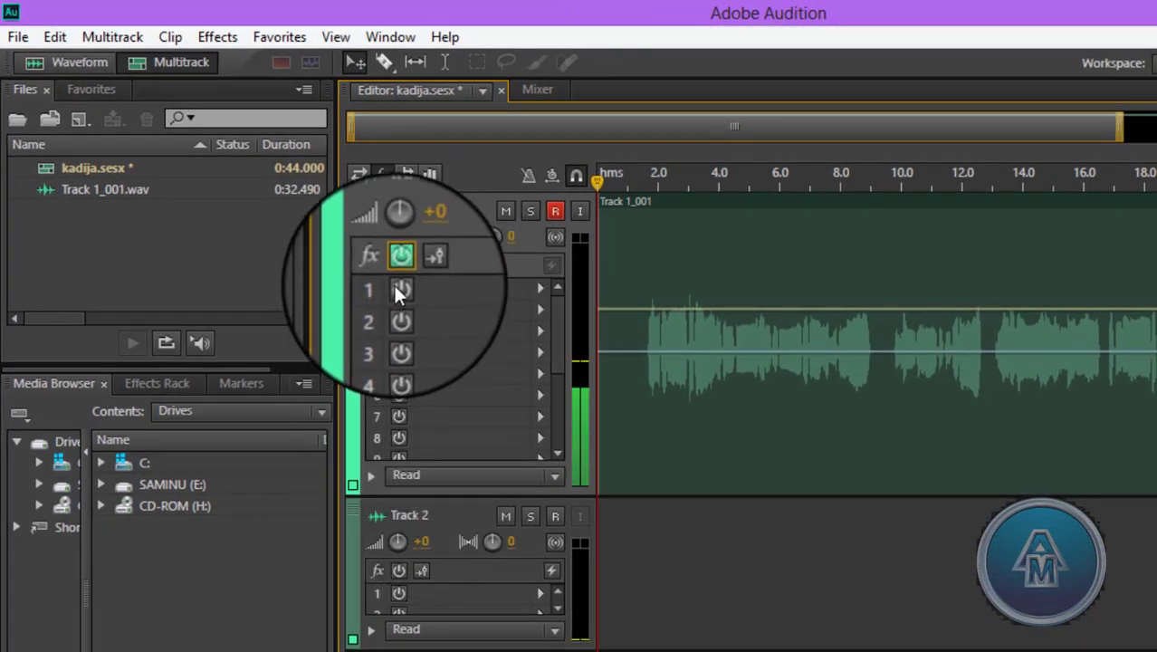
left_click(399, 309)
left_click(398, 330)
left_click(399, 352)
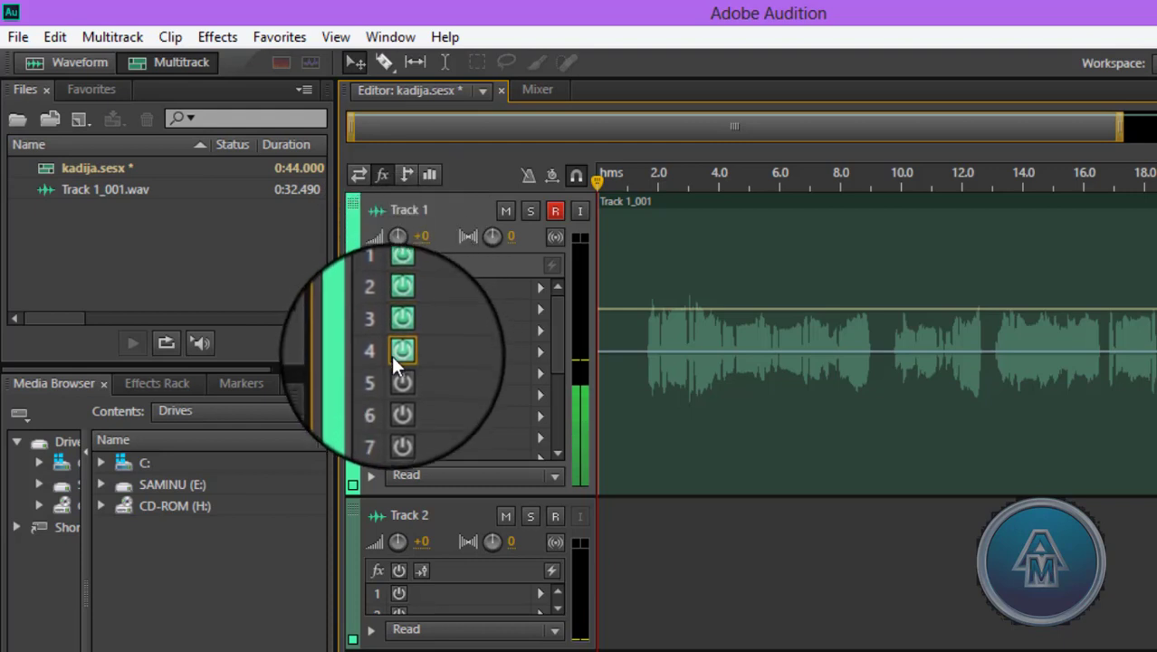
- Insert Automatic Pitch Correction in slot 1 of Track 1, listen to the track with it, and close the effect window
left_click(540, 290)
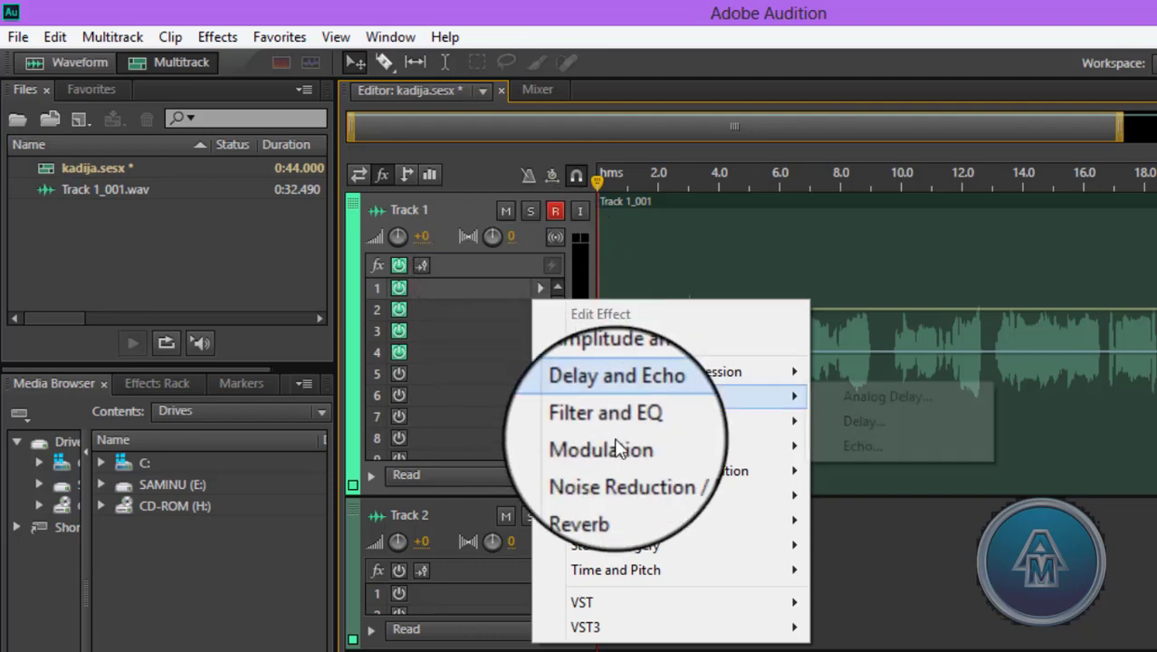
mouse_move(609, 581)
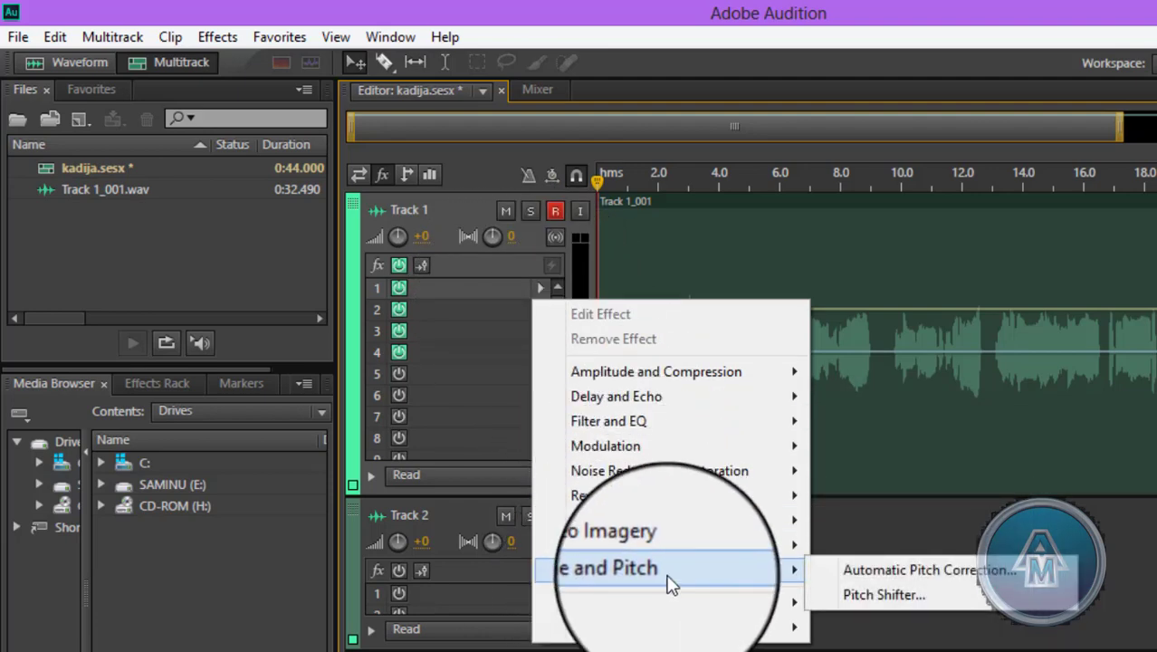
left_click(858, 570)
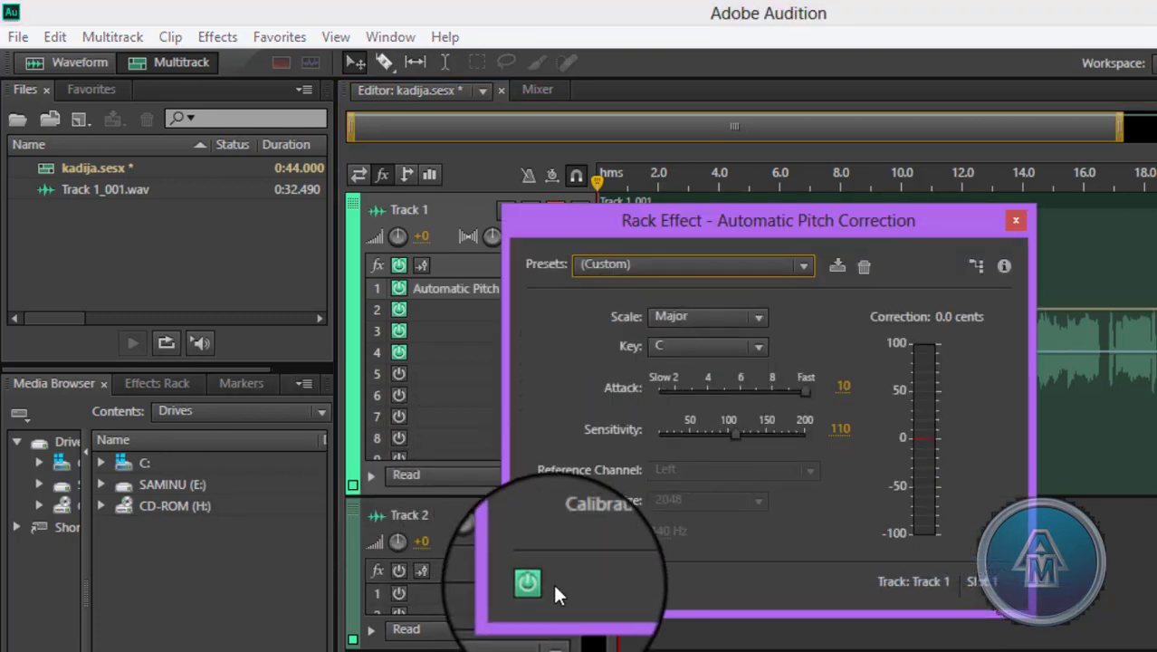
key("space")
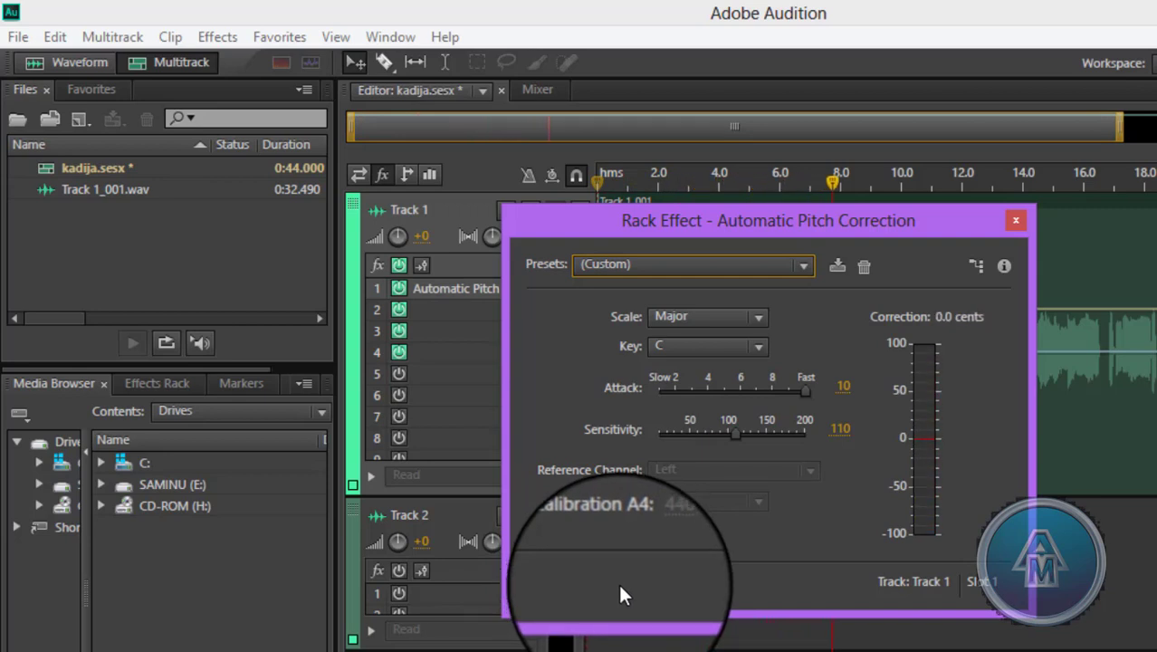
key("space")
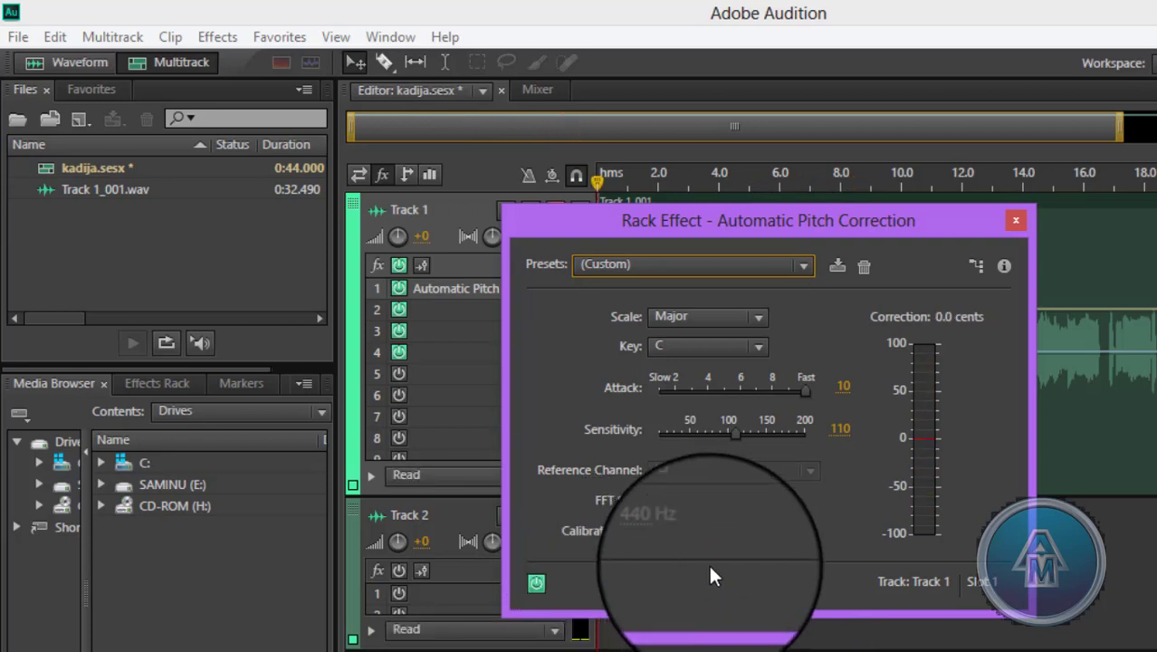
left_click(1032, 189)
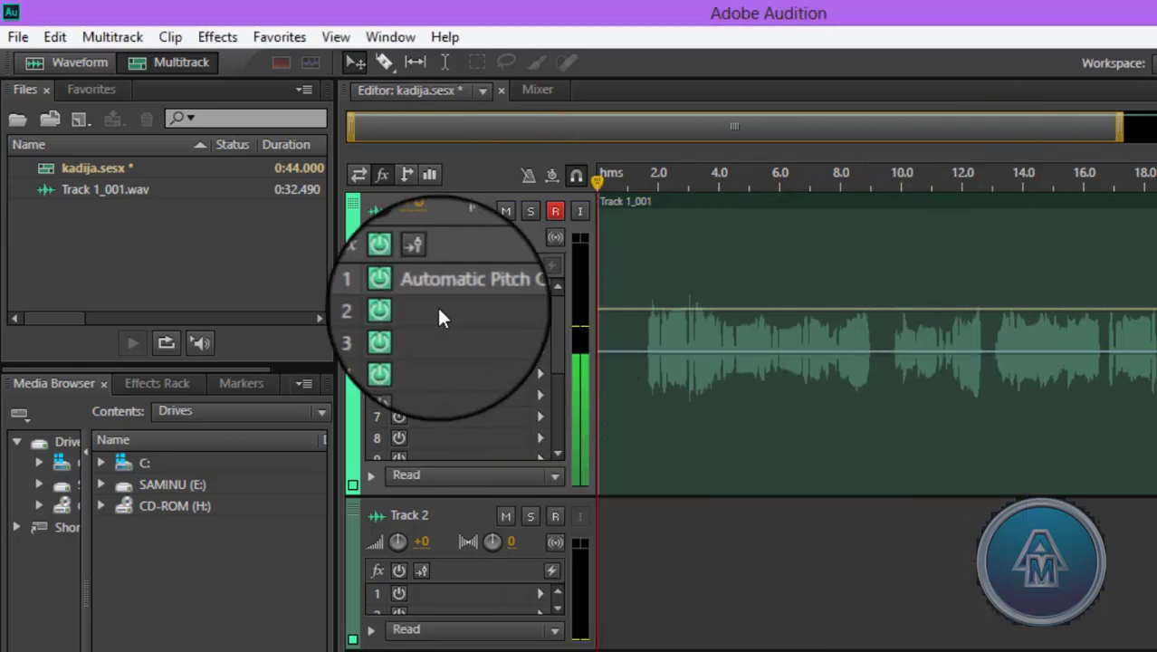
- Open Track 1's recorded clip in the waveform editor and preview Automatic Pitch Correction on it with the effect's current settings
double_click(780, 439)
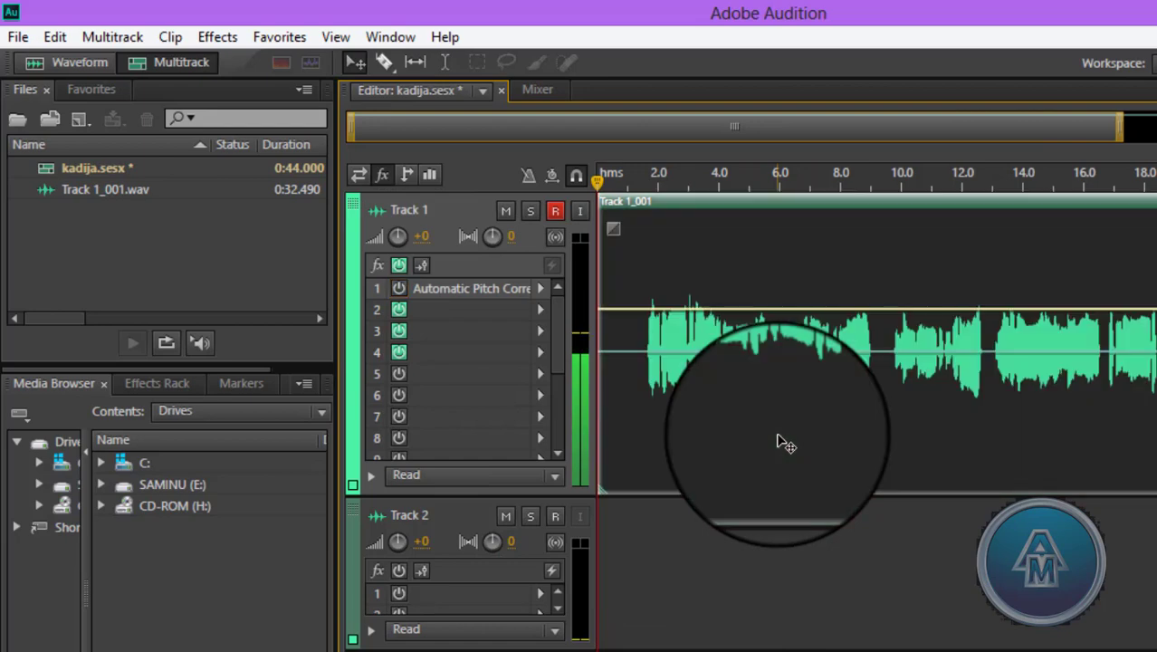
left_click(217, 37)
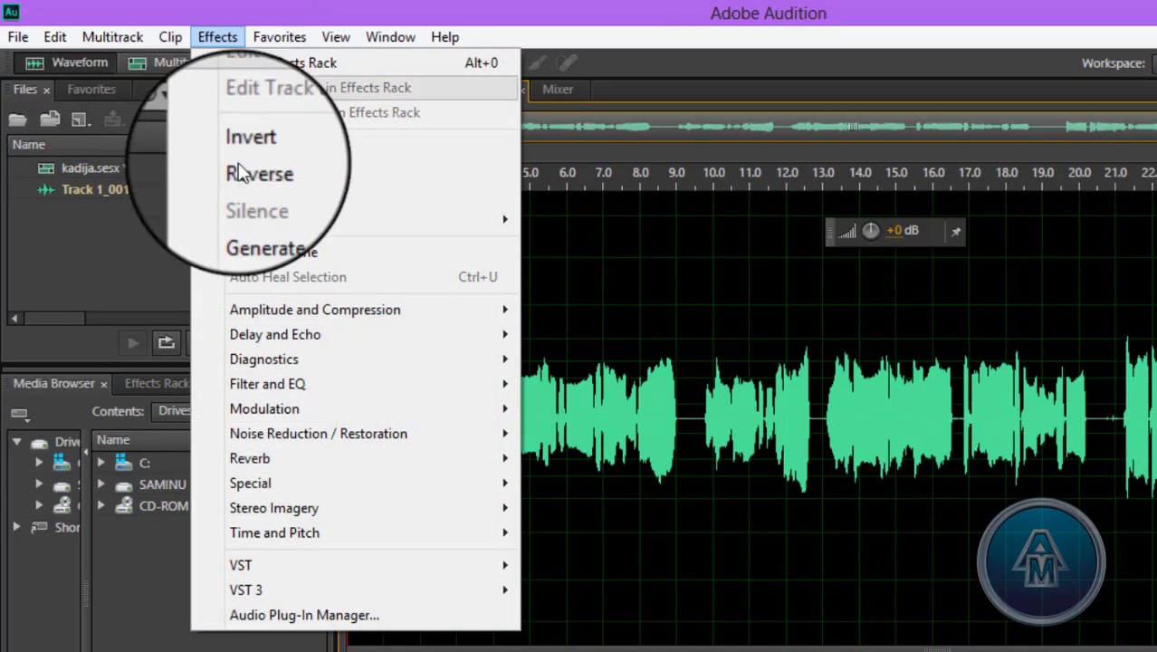
mouse_move(309, 432)
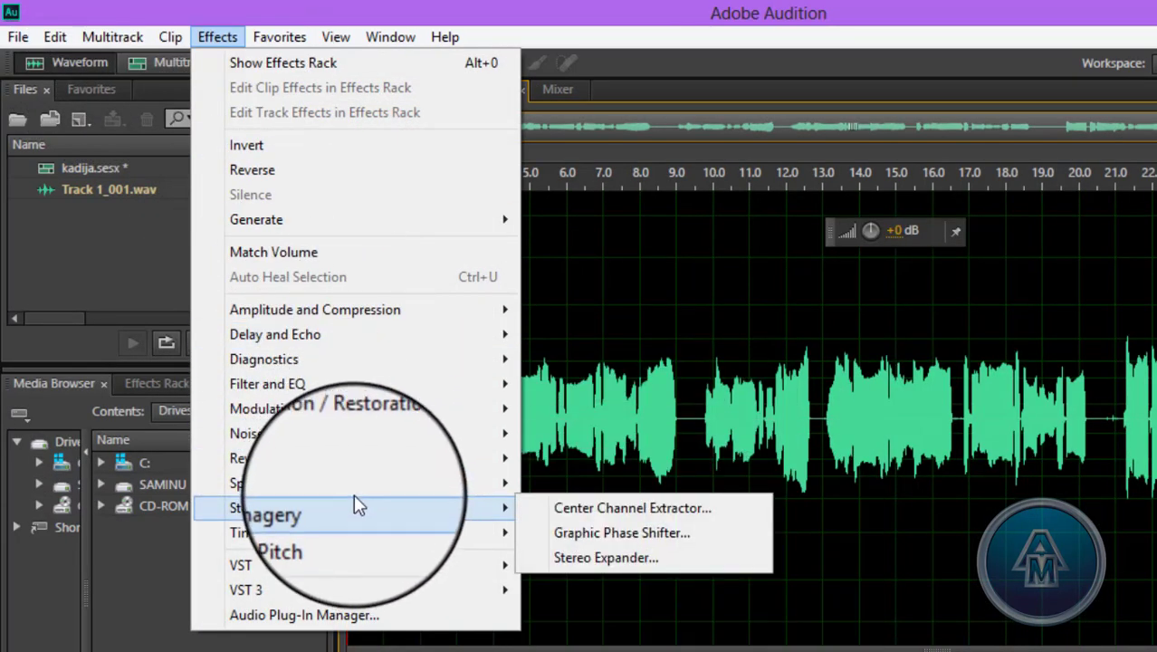
mouse_move(351, 534)
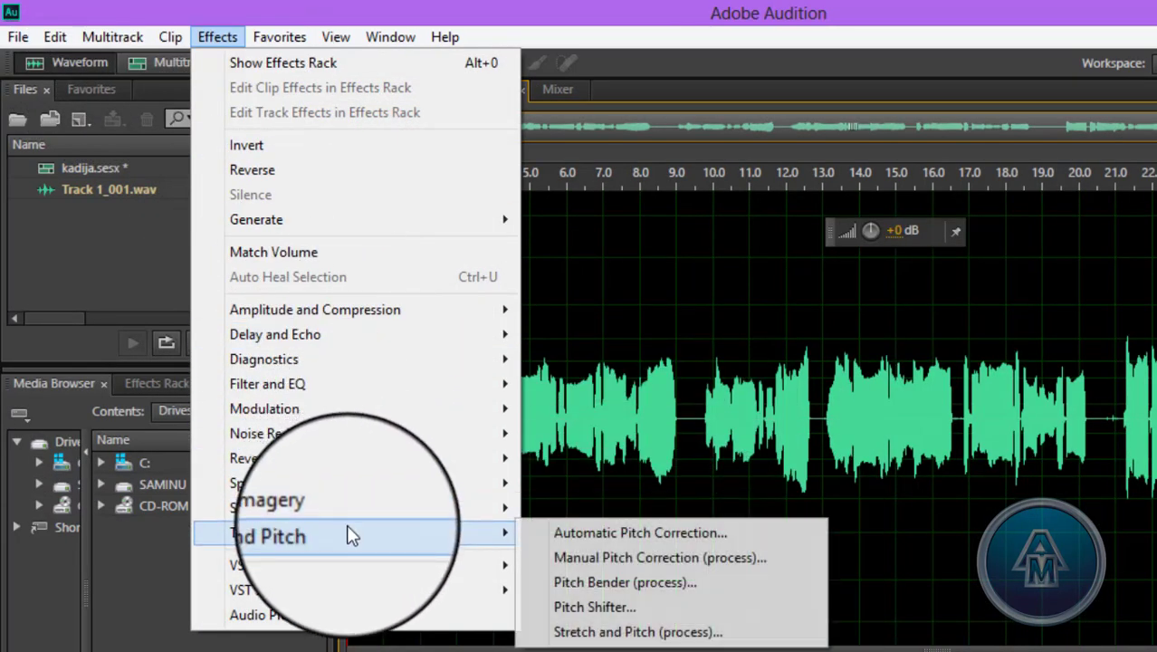
left_click(598, 536)
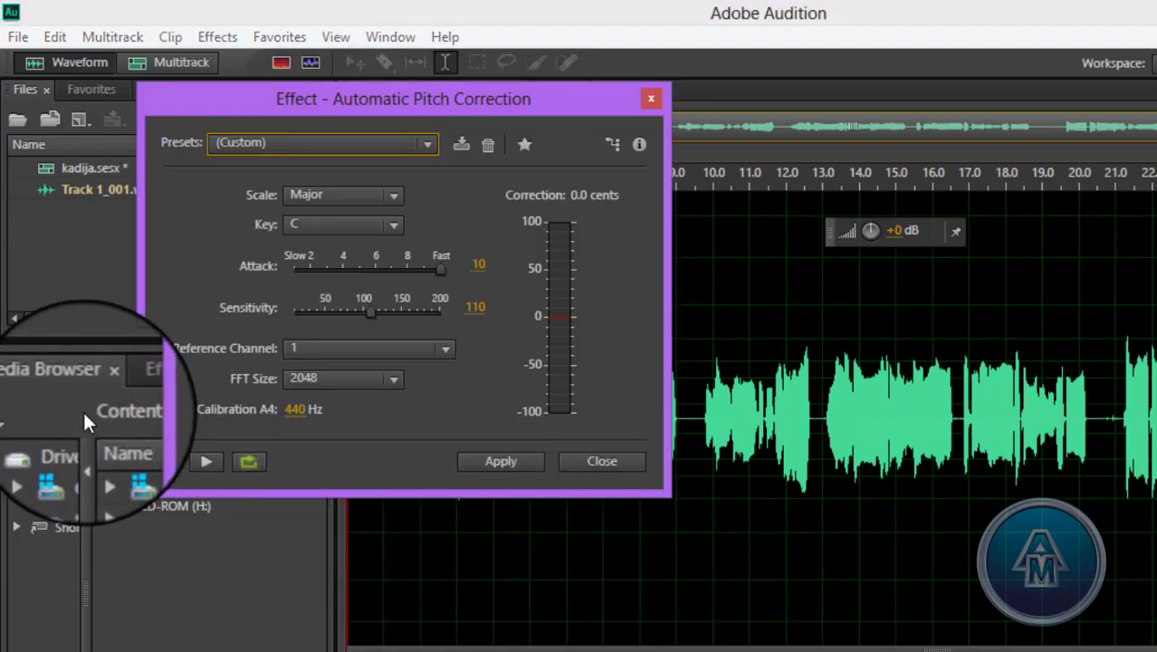
left_click(207, 462)
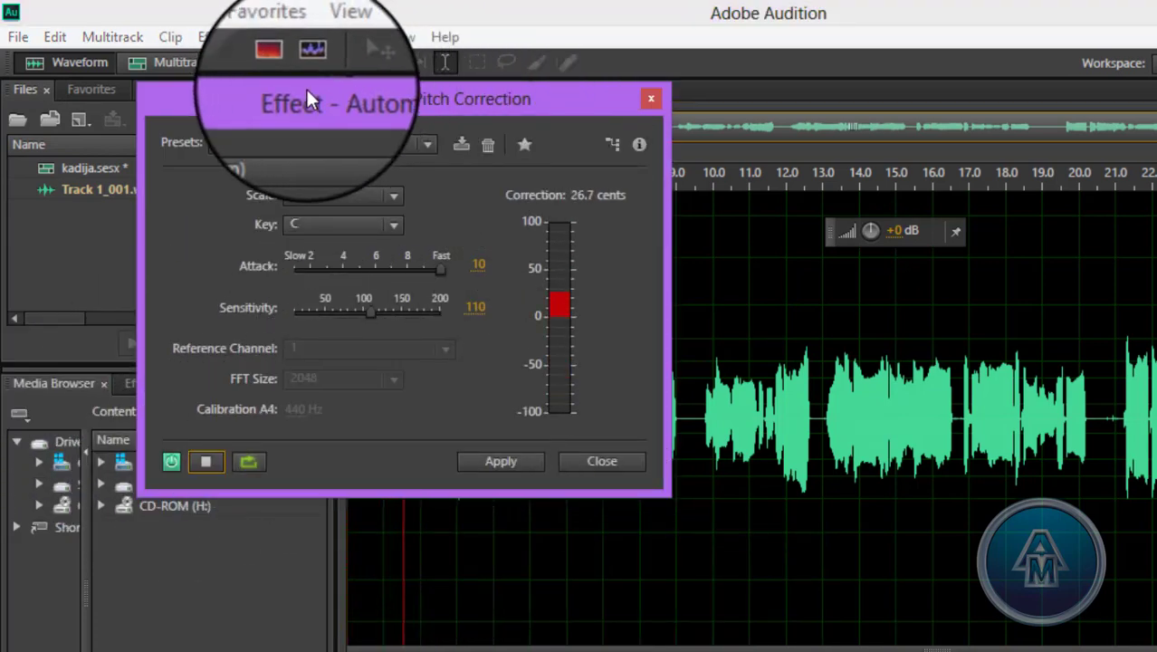
left_click_drag(216, 110, 356, 107)
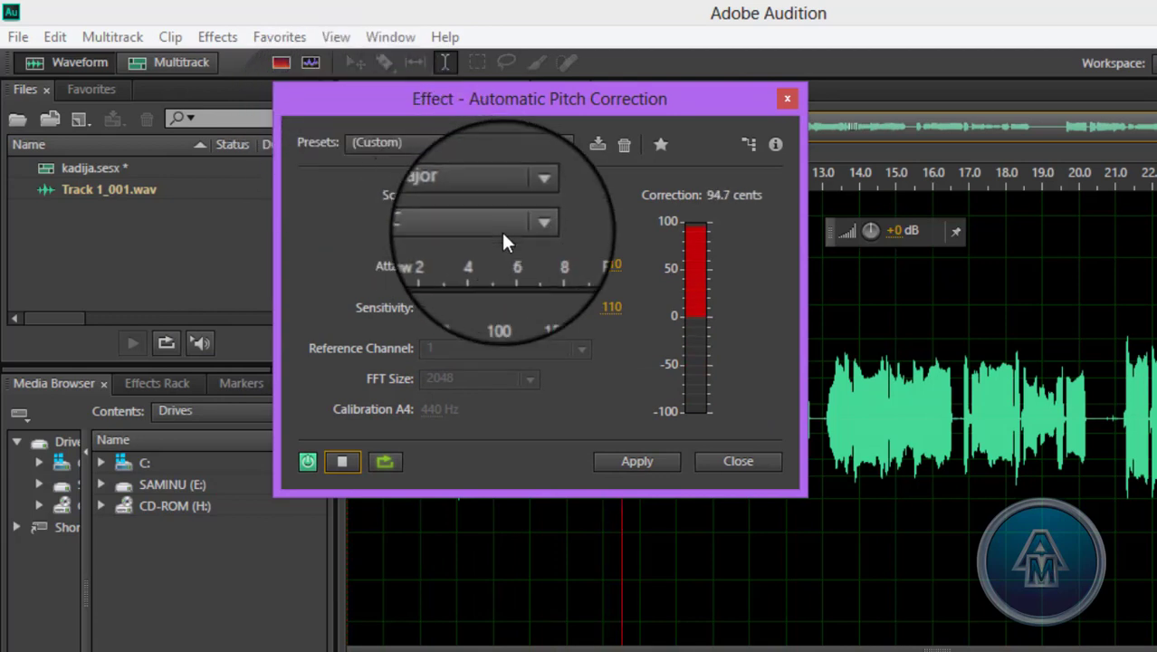
- Set the pitch correction's Attack to 9, trying slower values first and previewing the clip during the adjustment
key("space")
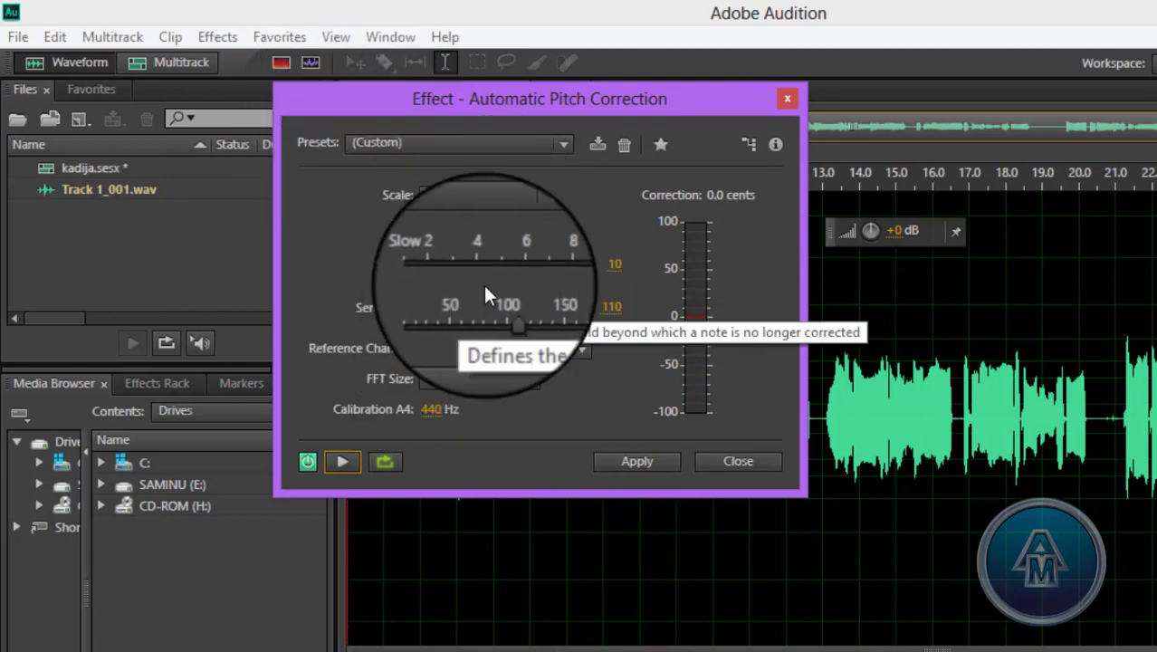
left_click(572, 267)
left_click_drag(570, 266, 522, 269)
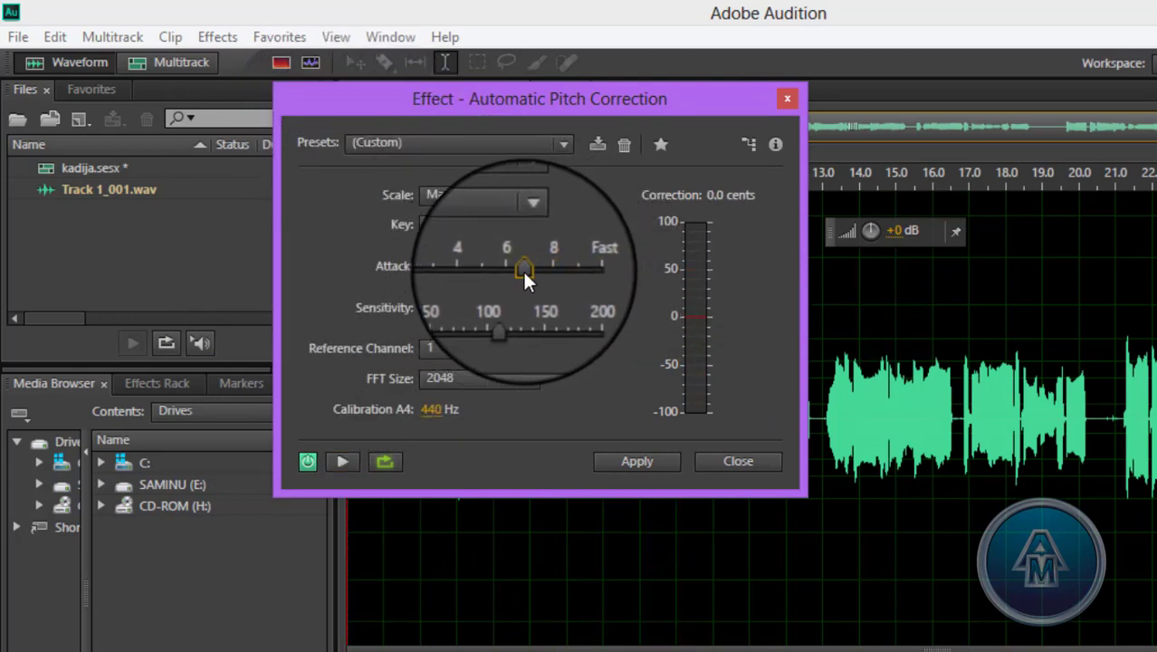
key("space")
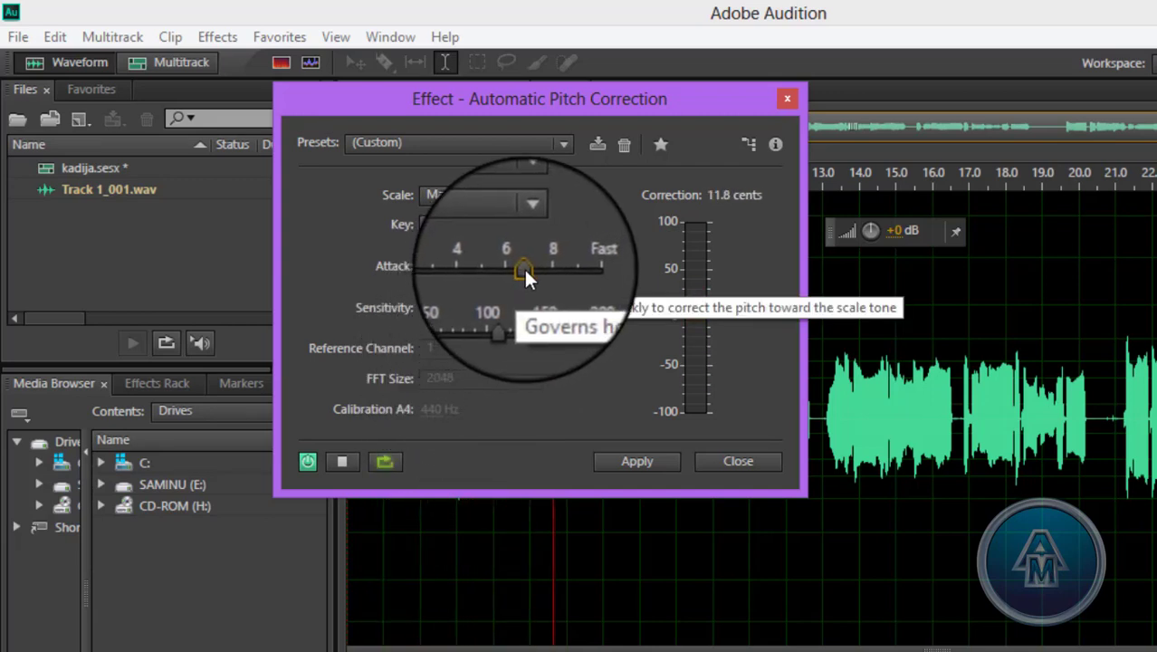
left_click_drag(524, 269, 533, 269)
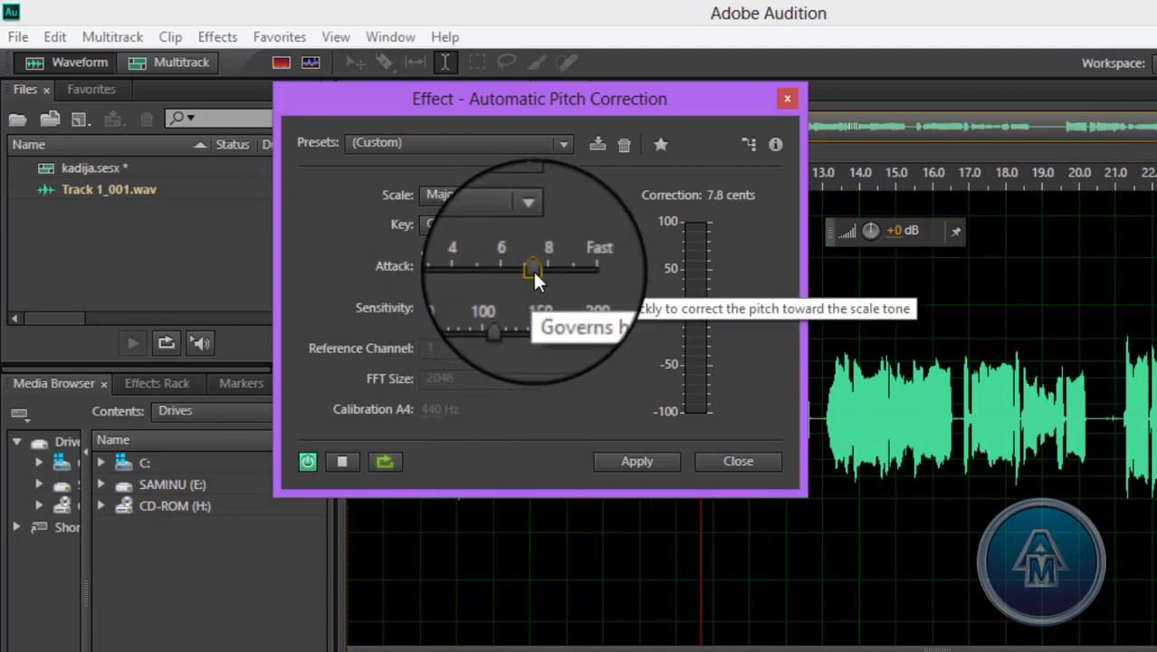
left_click_drag(534, 268, 560, 267)
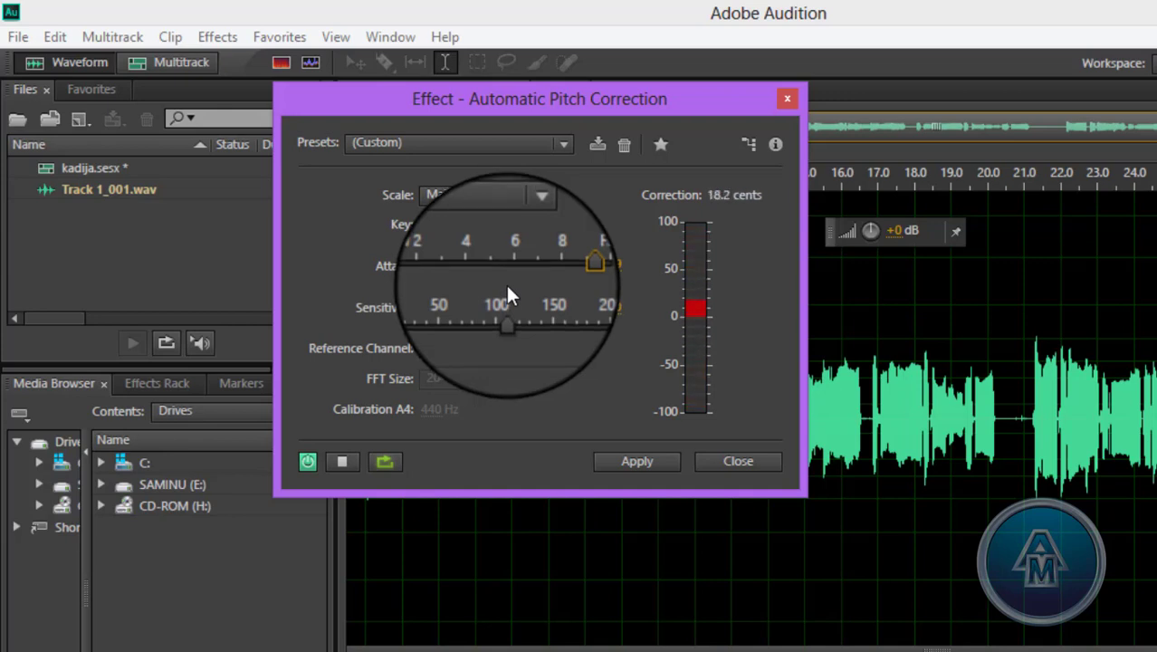
key("space")
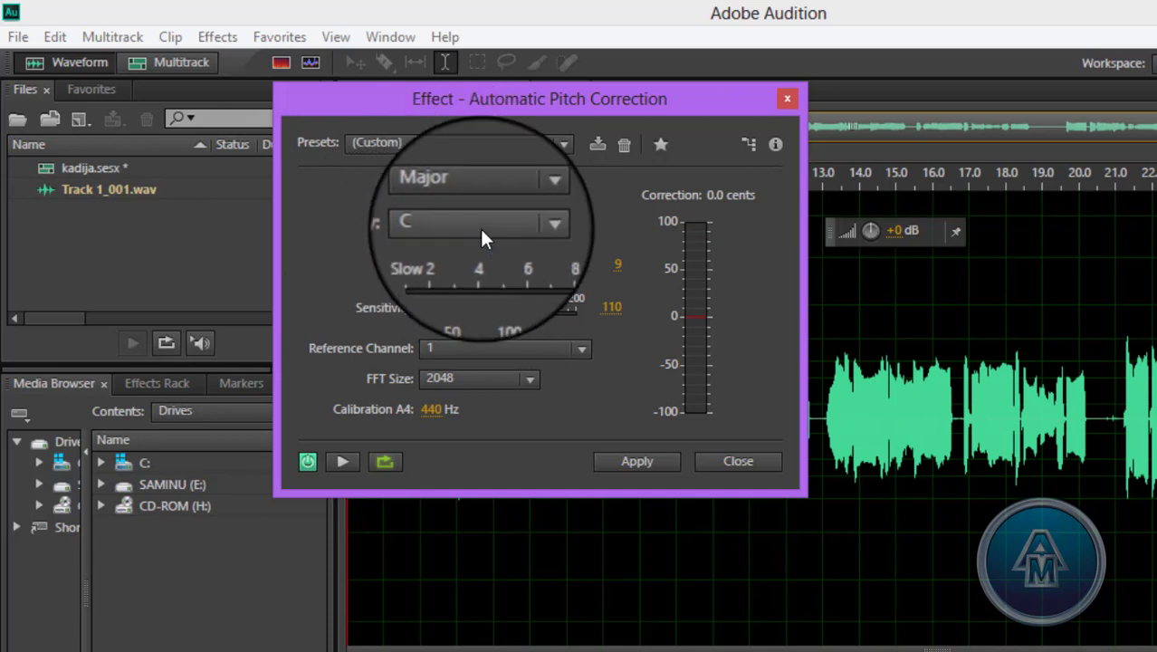
- Set the correction key to B, preview the clip, and preview it again with Attack lowered to 8
left_click(480, 228)
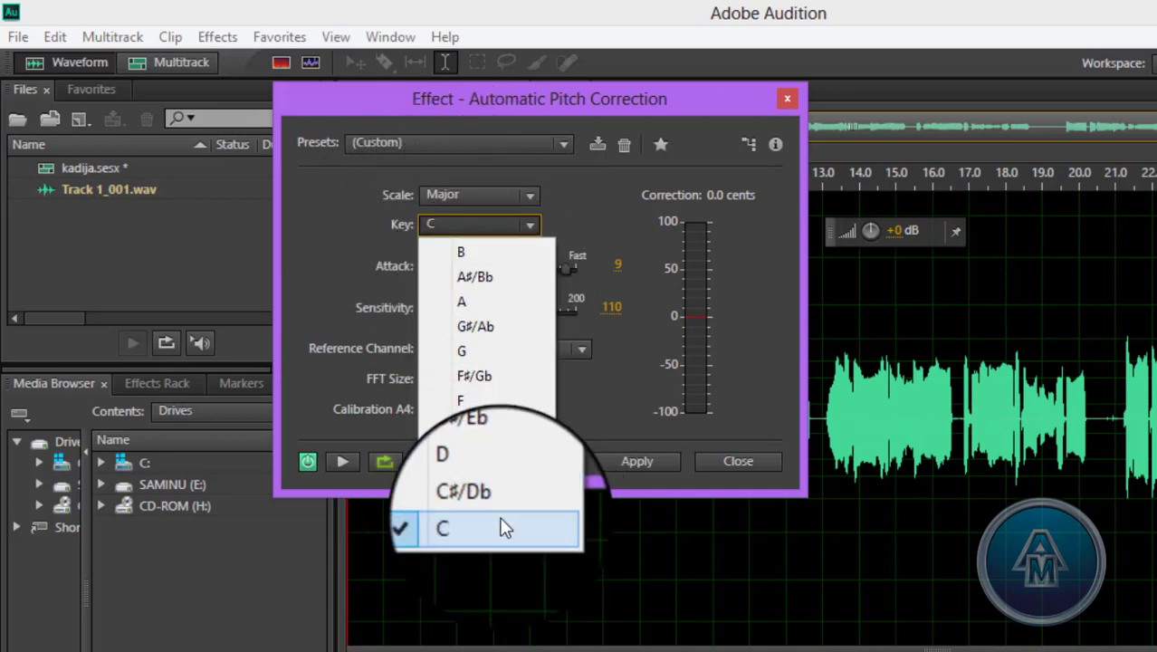
left_click(473, 257)
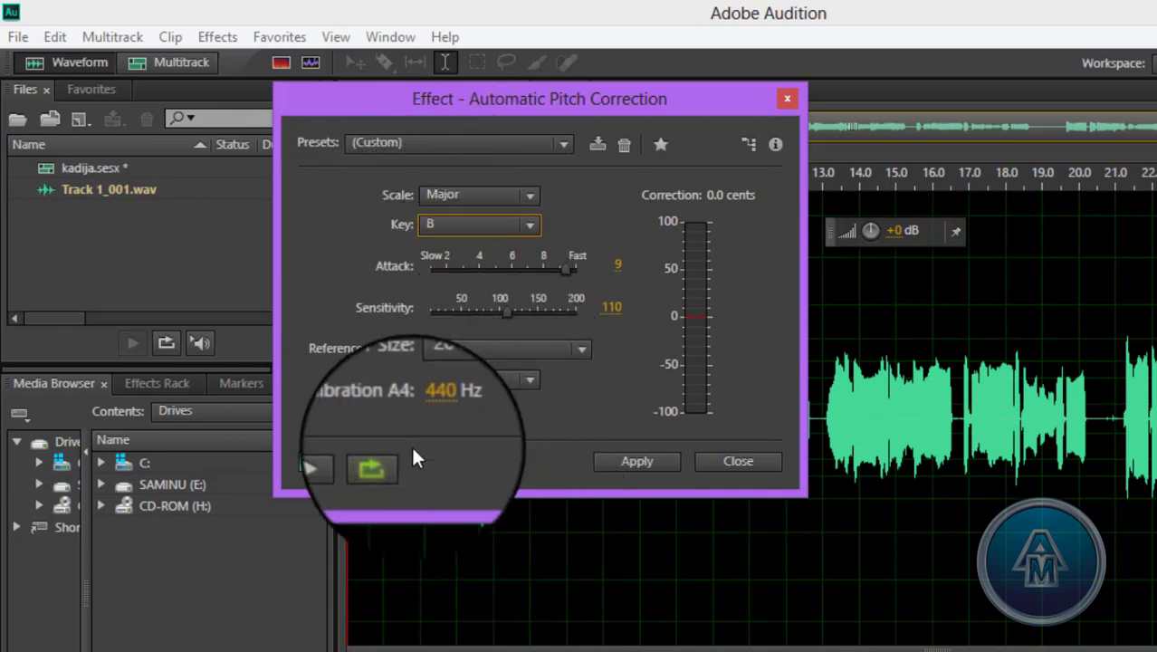
left_click(342, 462)
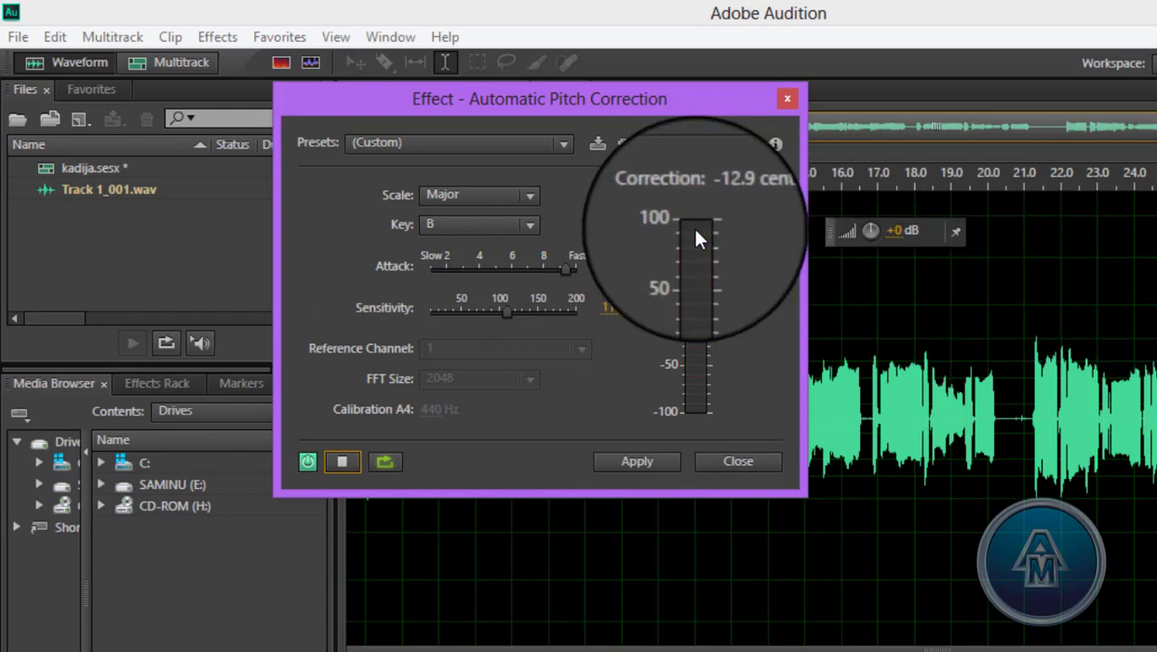
key("space")
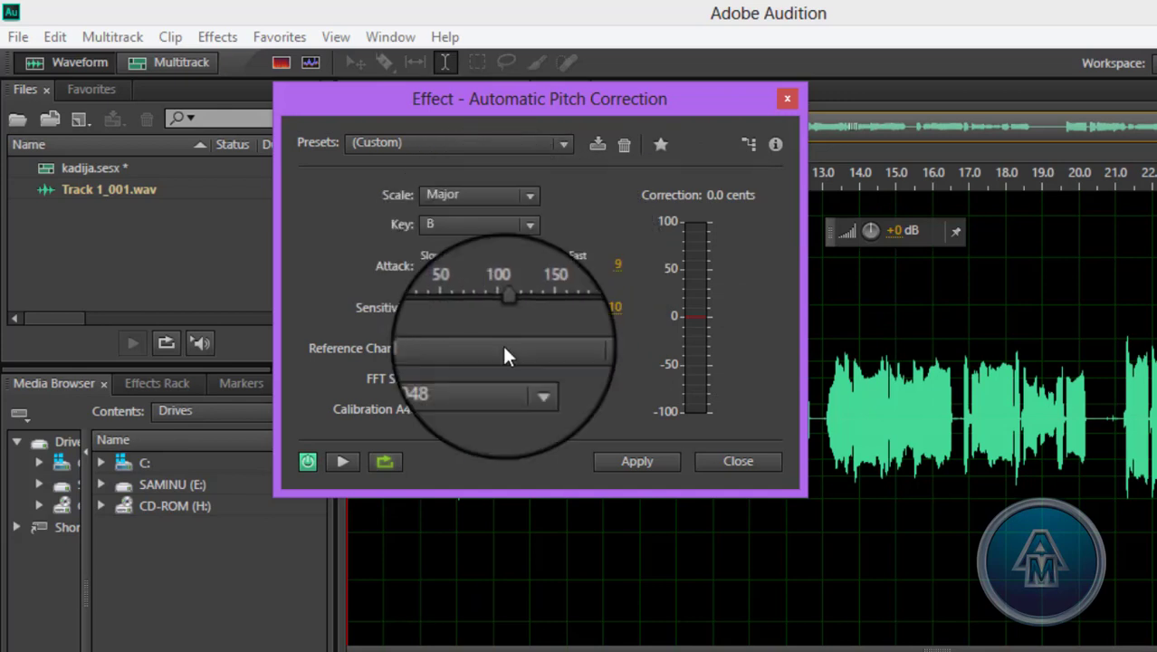
left_click(342, 461)
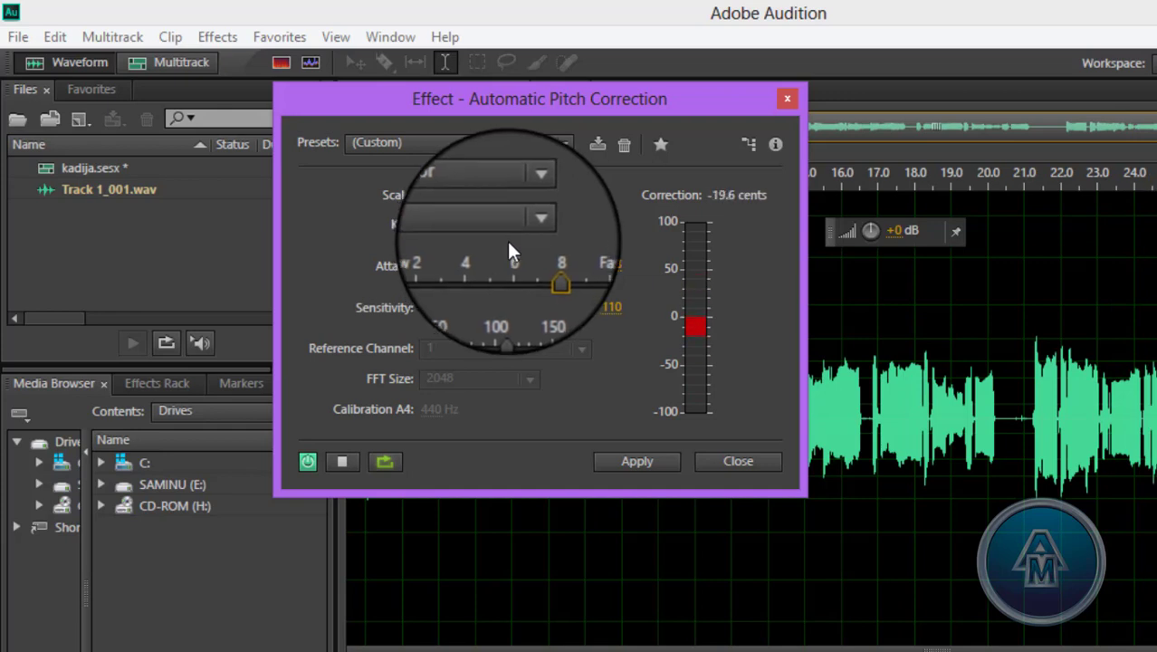
- Set the correction key to A♯/Bb, raise Attack to 9 during the preview, and listen to the clip again
left_click(518, 233)
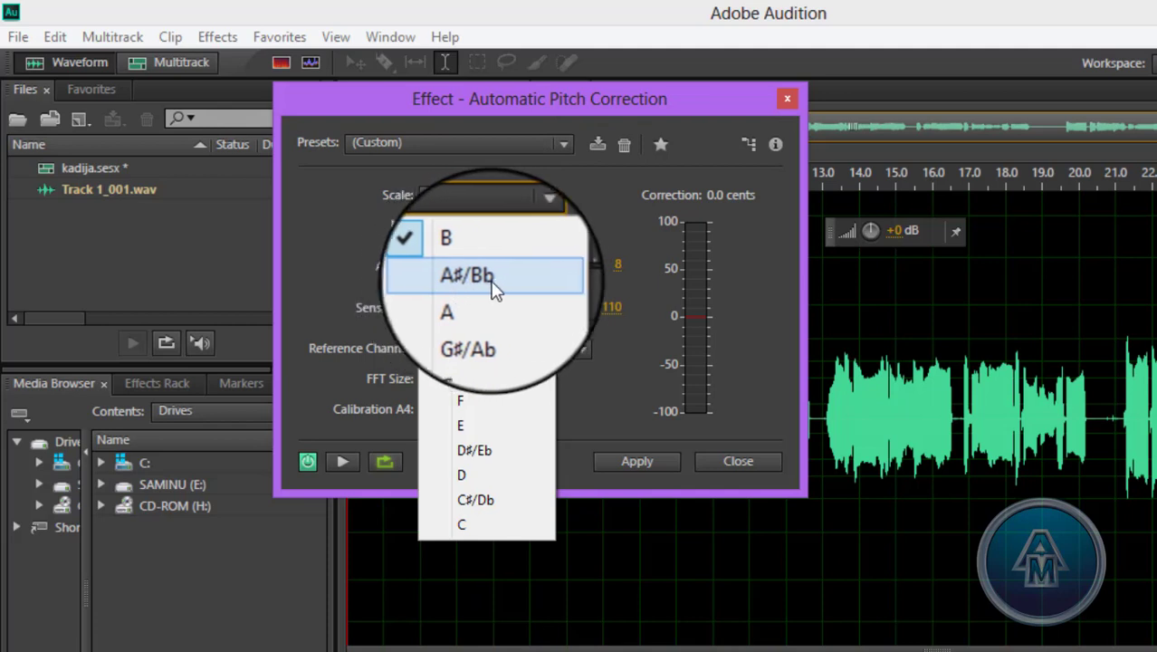
left_click(496, 279)
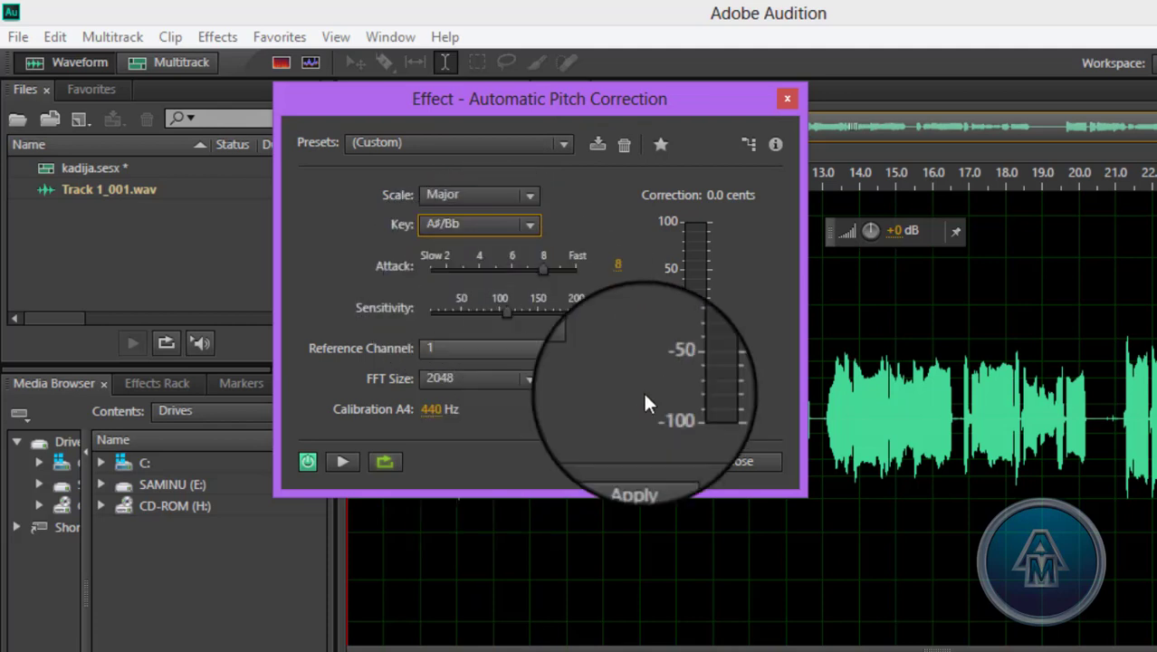
left_click(344, 462)
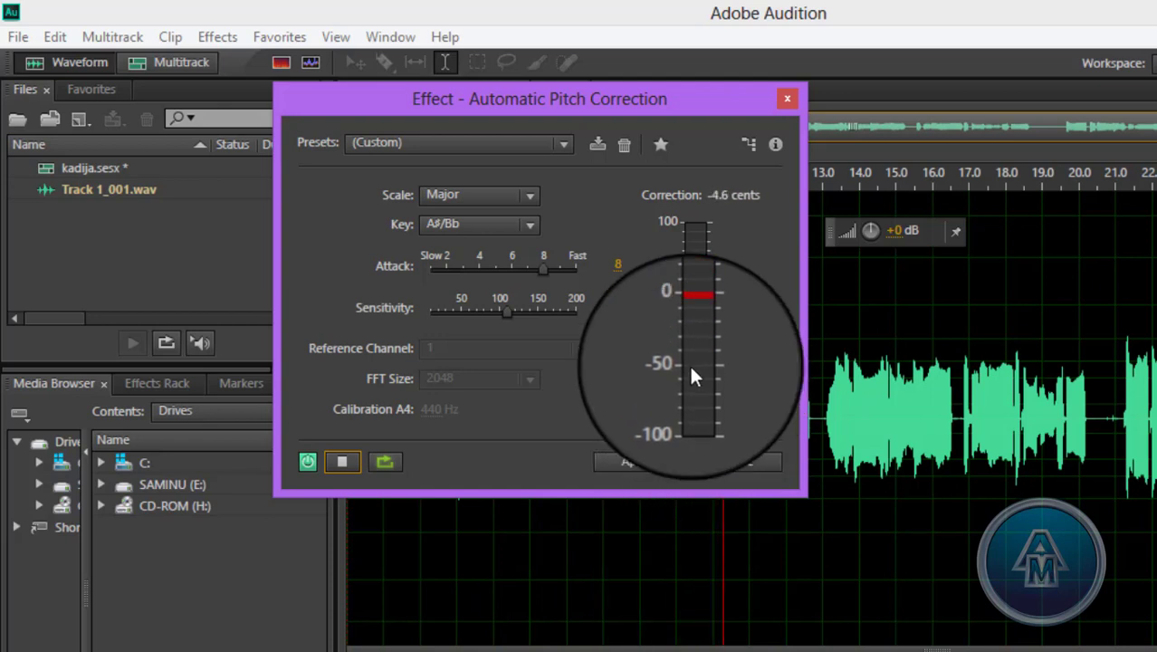
left_click(562, 270)
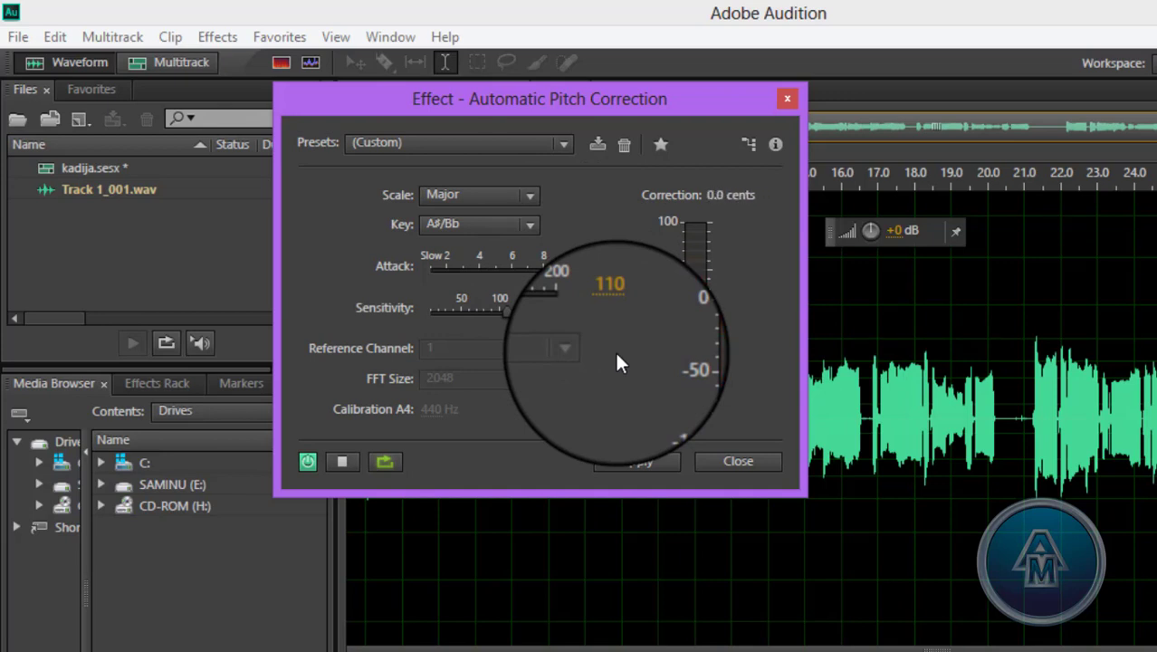
key("space")
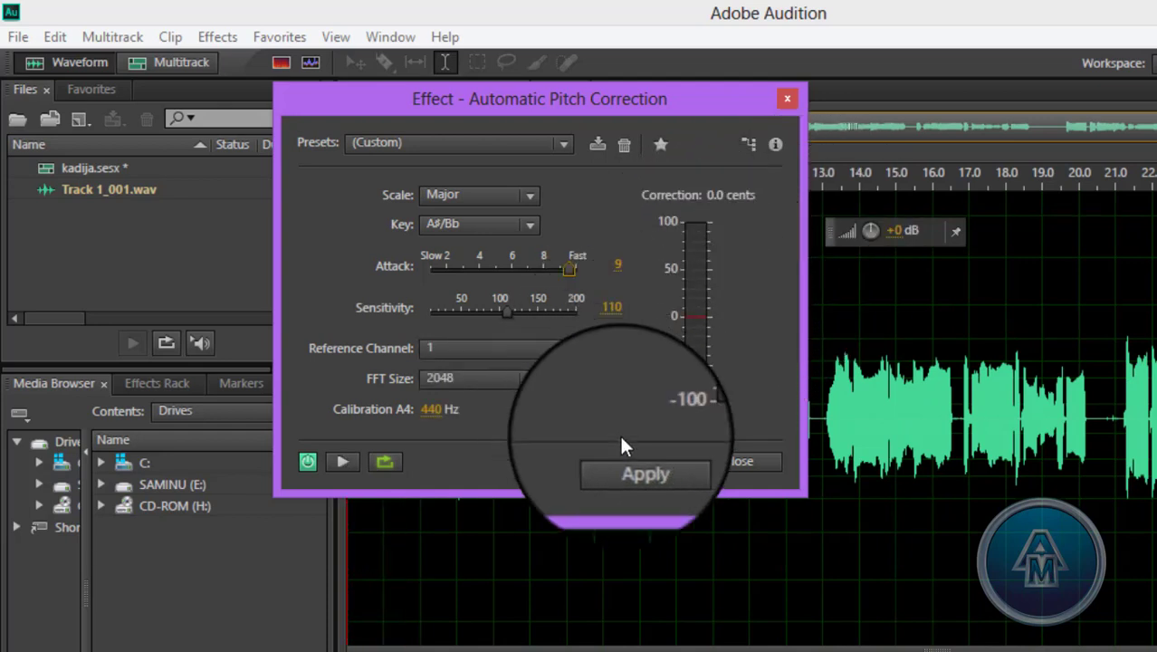
left_click(339, 464)
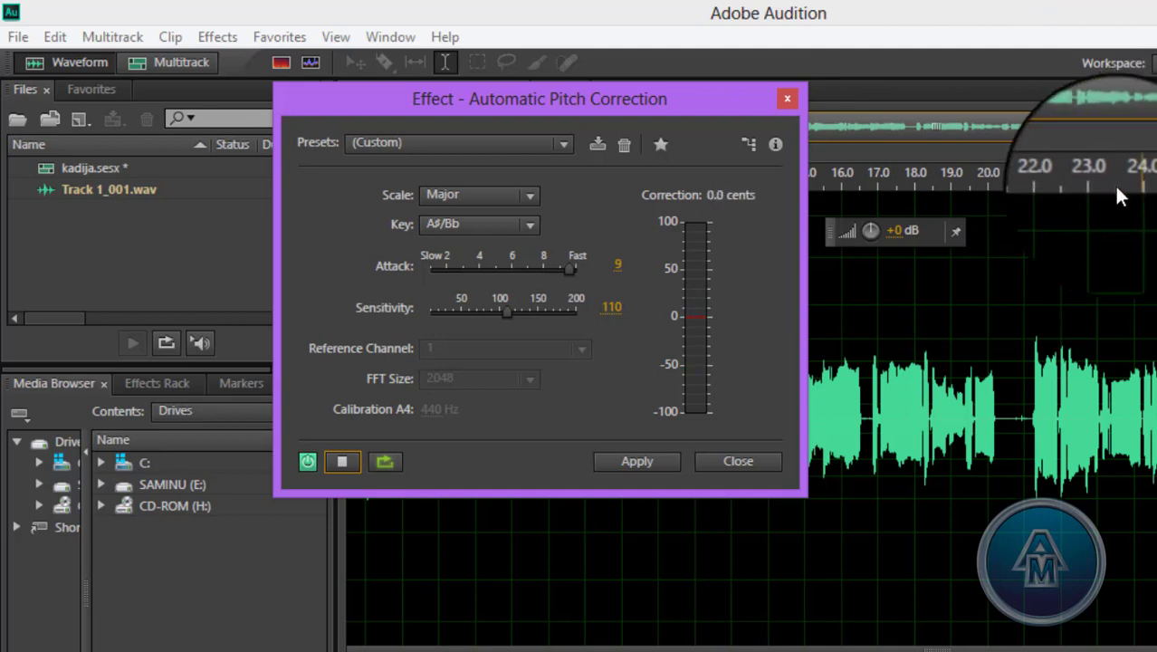
key("space")
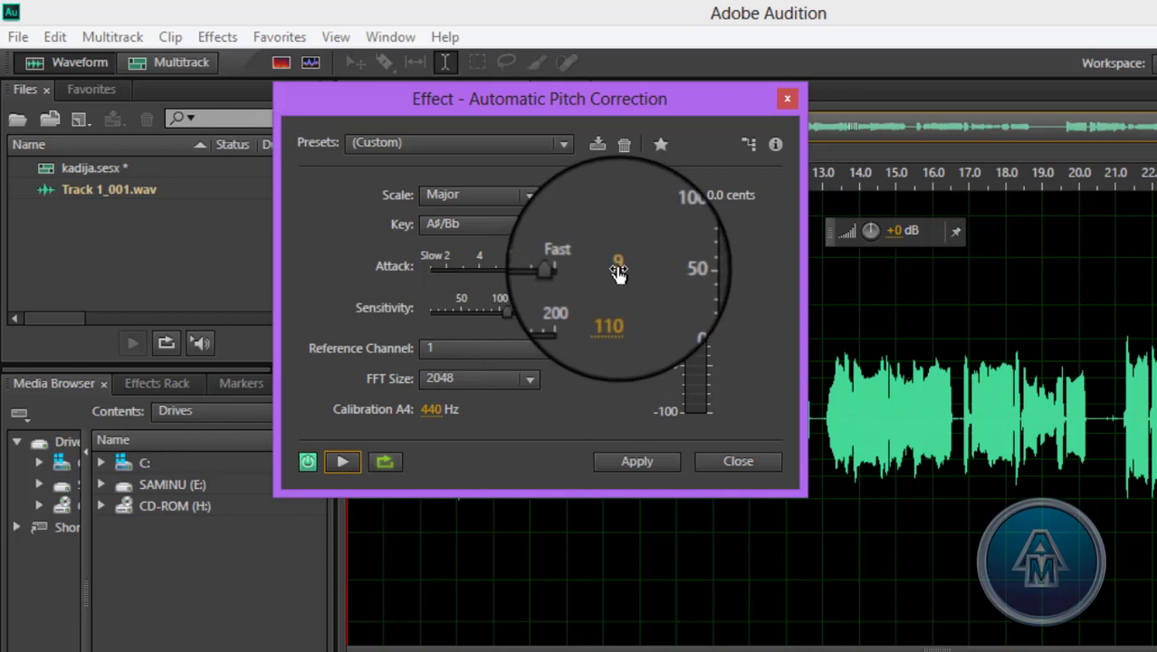
- Set Attack to 10, preview the correction once more, and apply Automatic Pitch Correction to the clip
left_click_drag(619, 270, 650, 274)
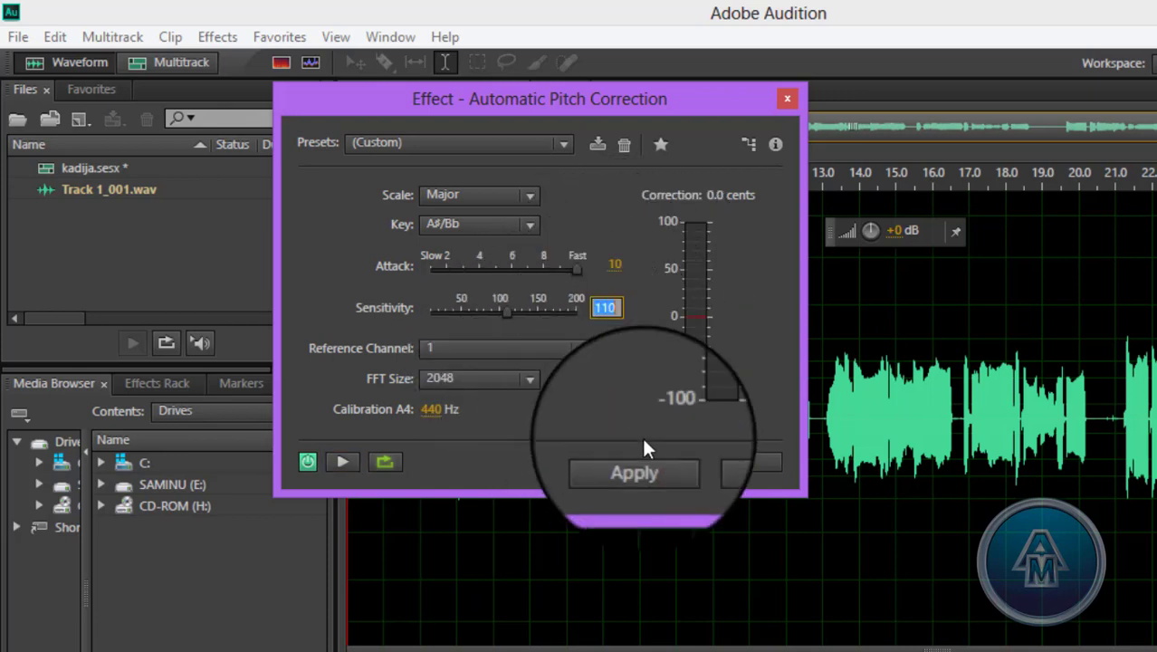
key("space")
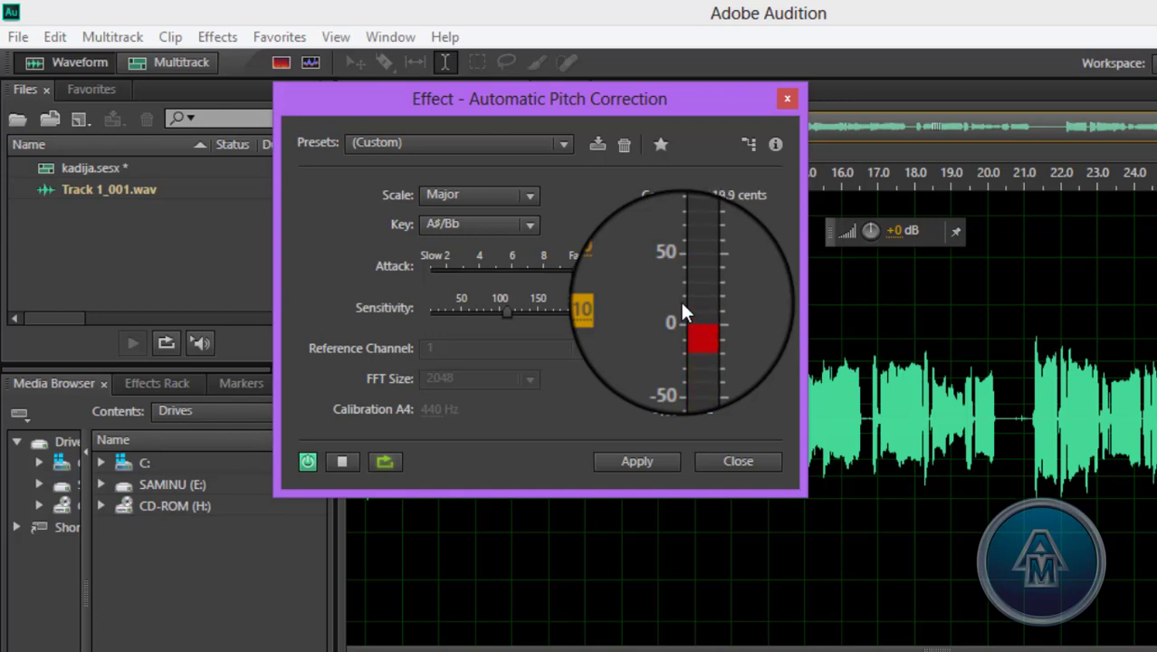
key("space")
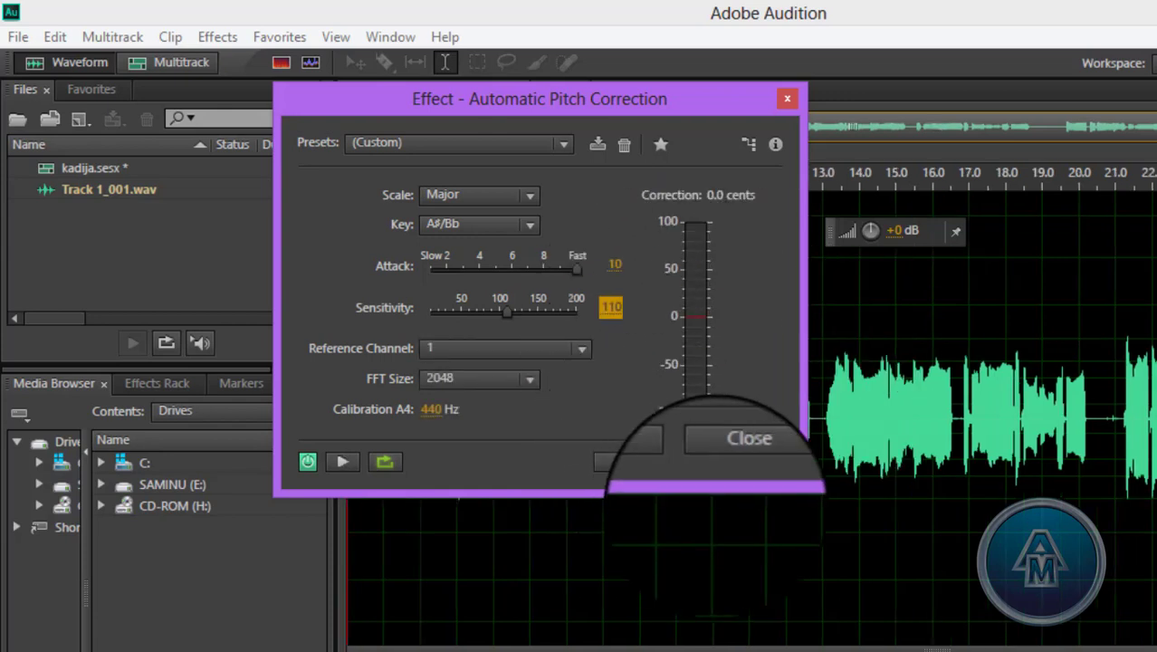
left_click(623, 462)
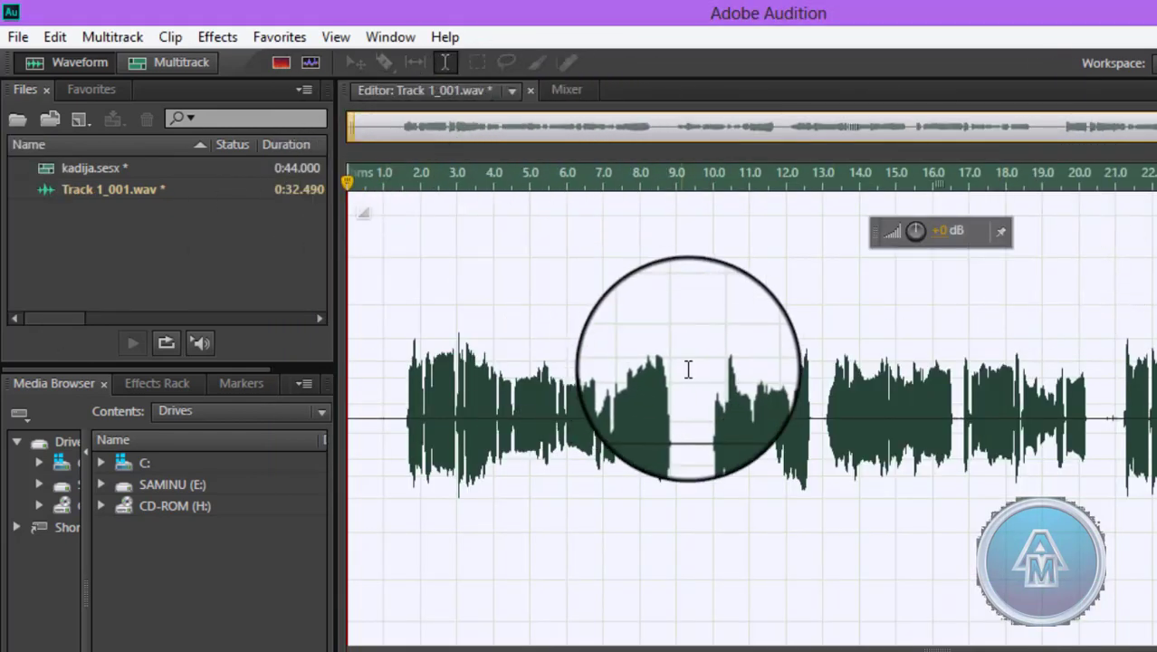
- Place the playhead at about 14.5 s in the corrected waveform and open the Analog Delay effect
key("space")
left_click(217, 36)
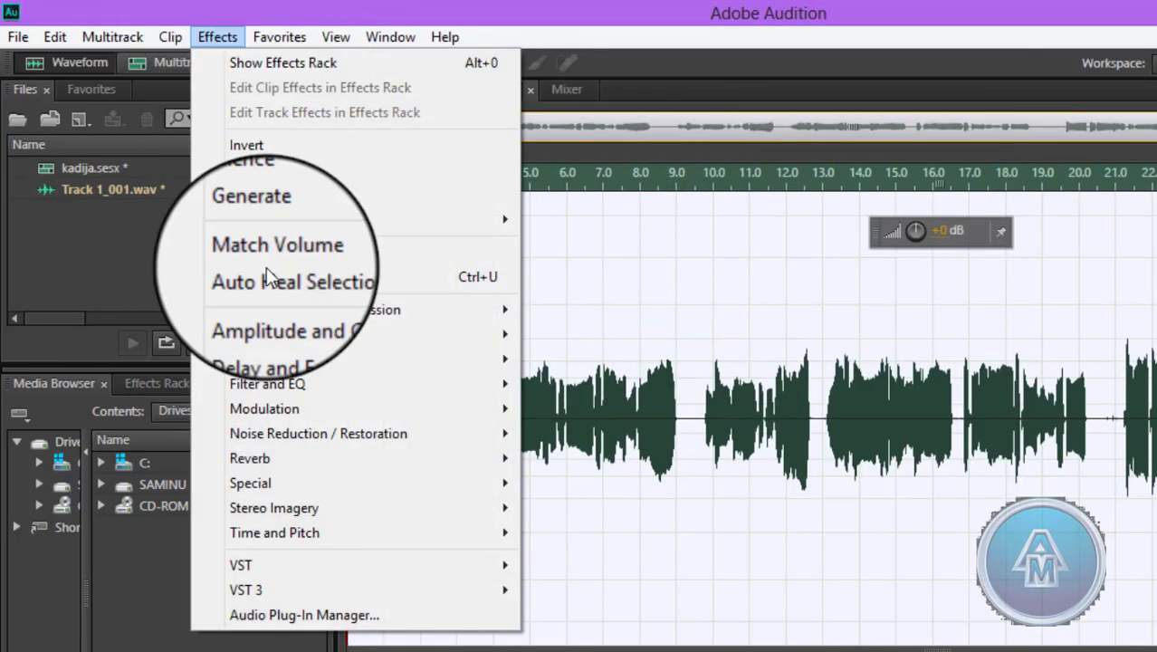
mouse_move(317, 383)
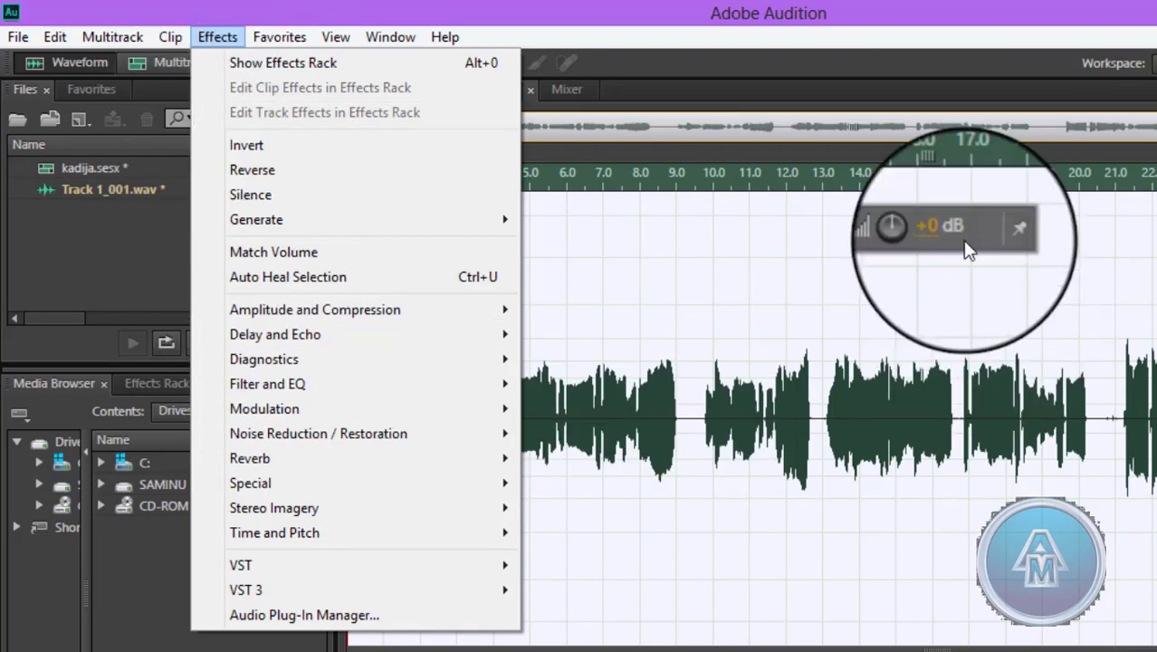
left_click(883, 192)
left_click(218, 36)
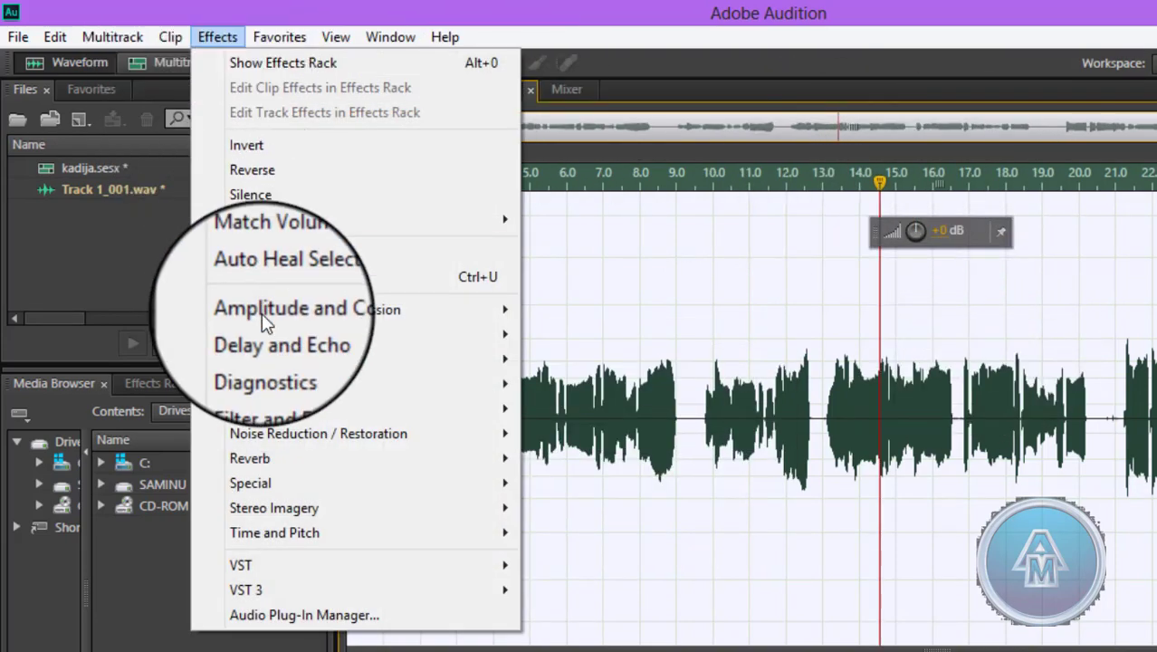
mouse_move(291, 380)
mouse_move(317, 340)
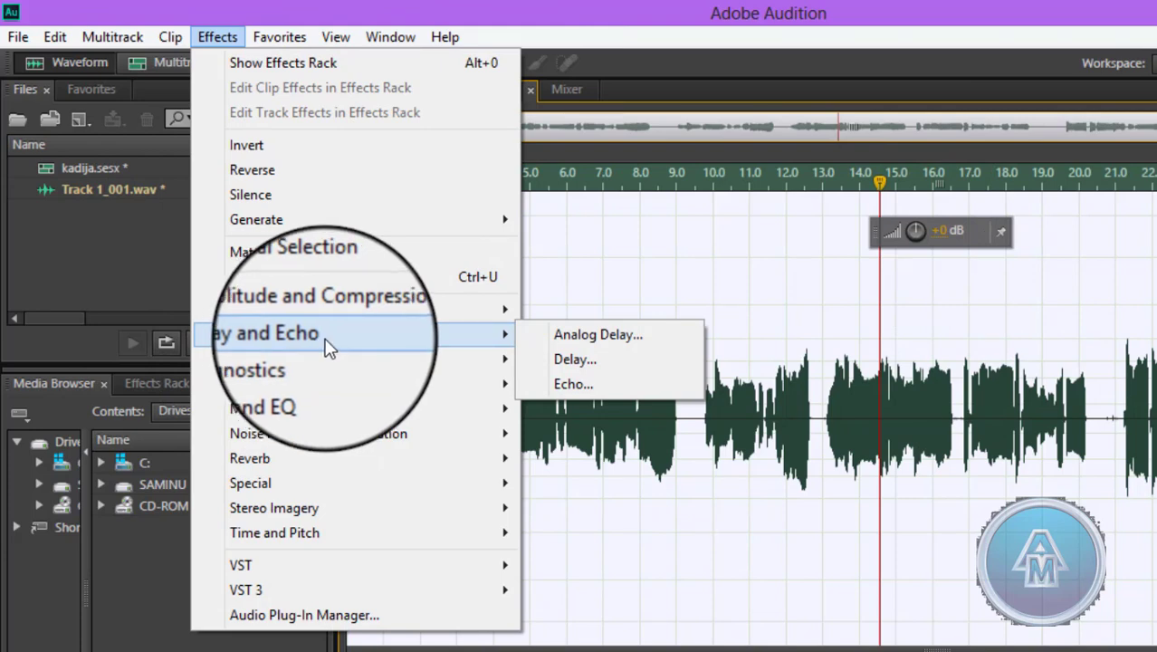
left_click(613, 335)
- Preview Analog Delay in Tape mode with a 173 ms delay, stop playback, and apply the effect to the clip
key("space")
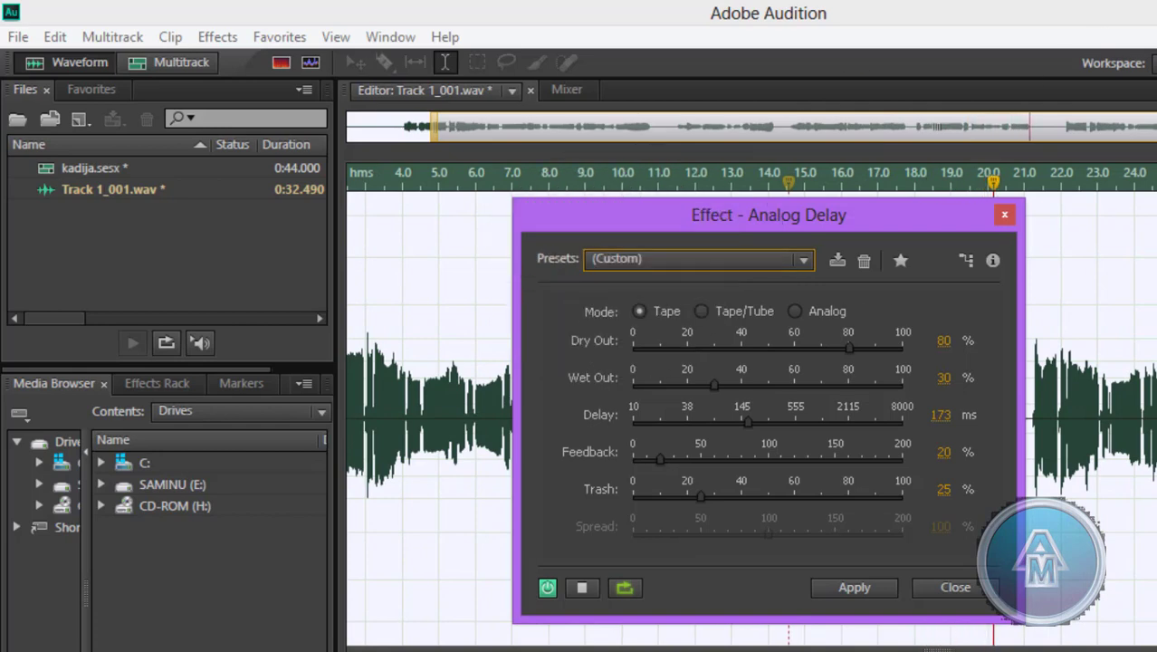
left_click_drag(898, 203, 810, 138)
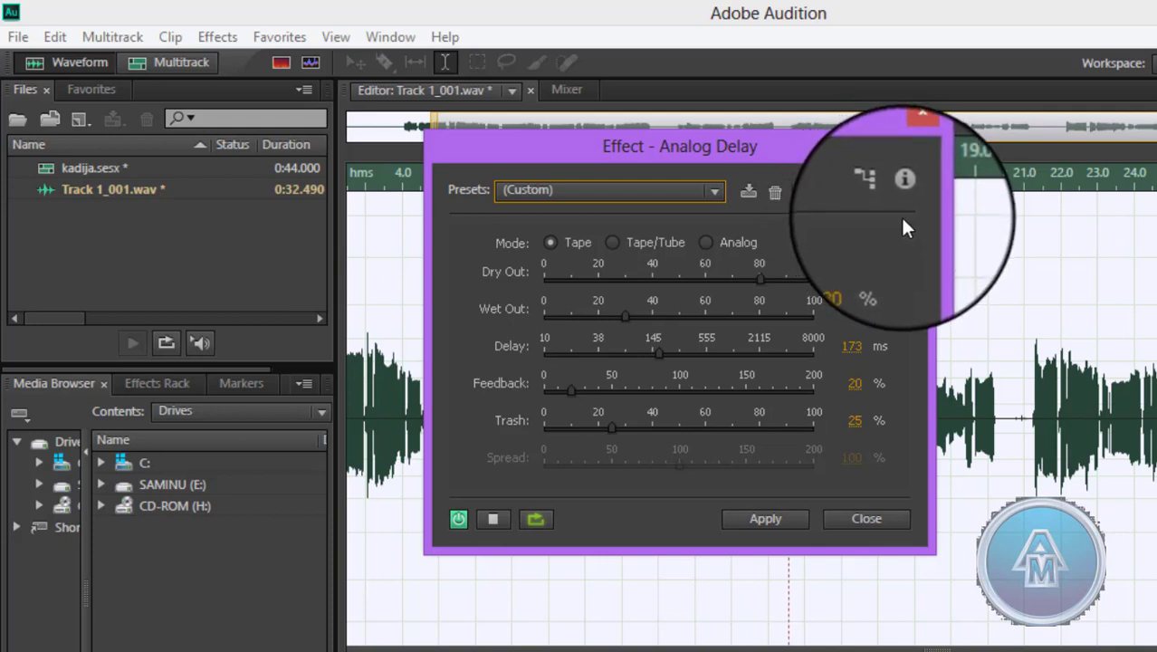
key("space")
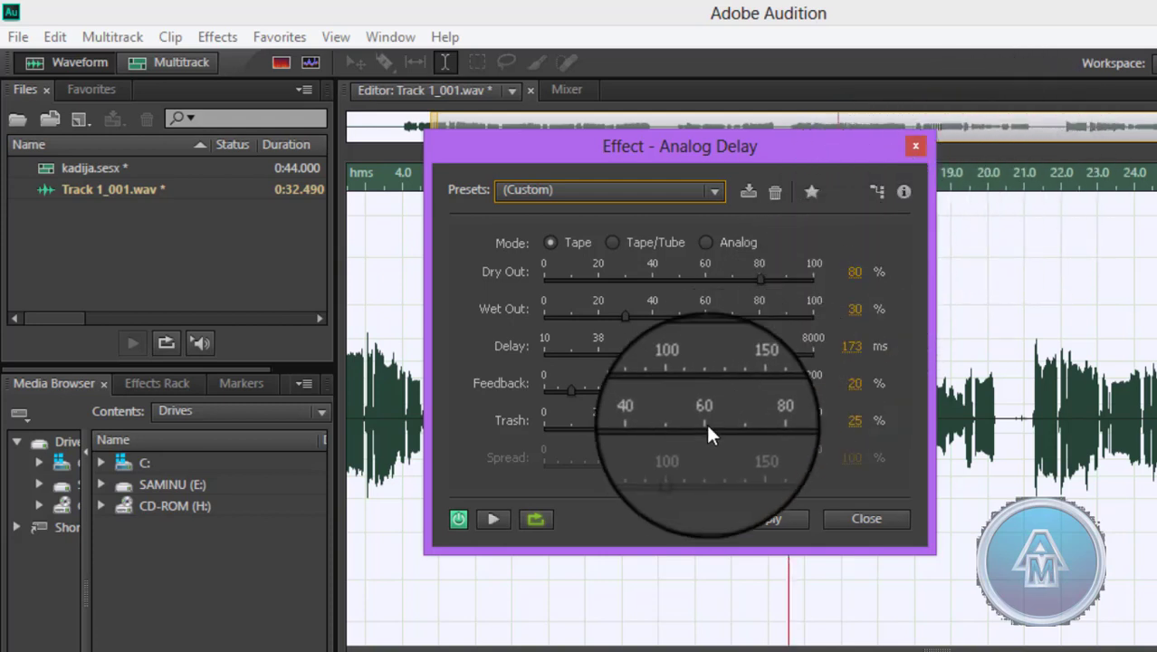
left_click(757, 518)
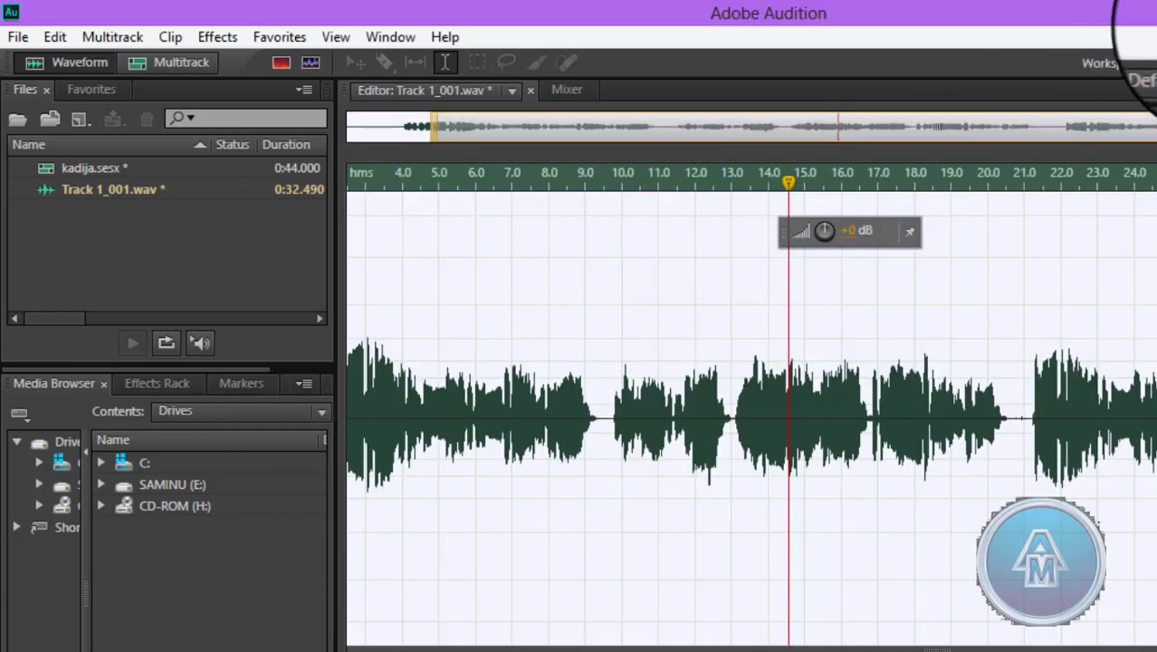
- Return to the multitrack session, make Track 1 shorter, and power on Automatic Pitch Correction in its slot 1
left_click(181, 63)
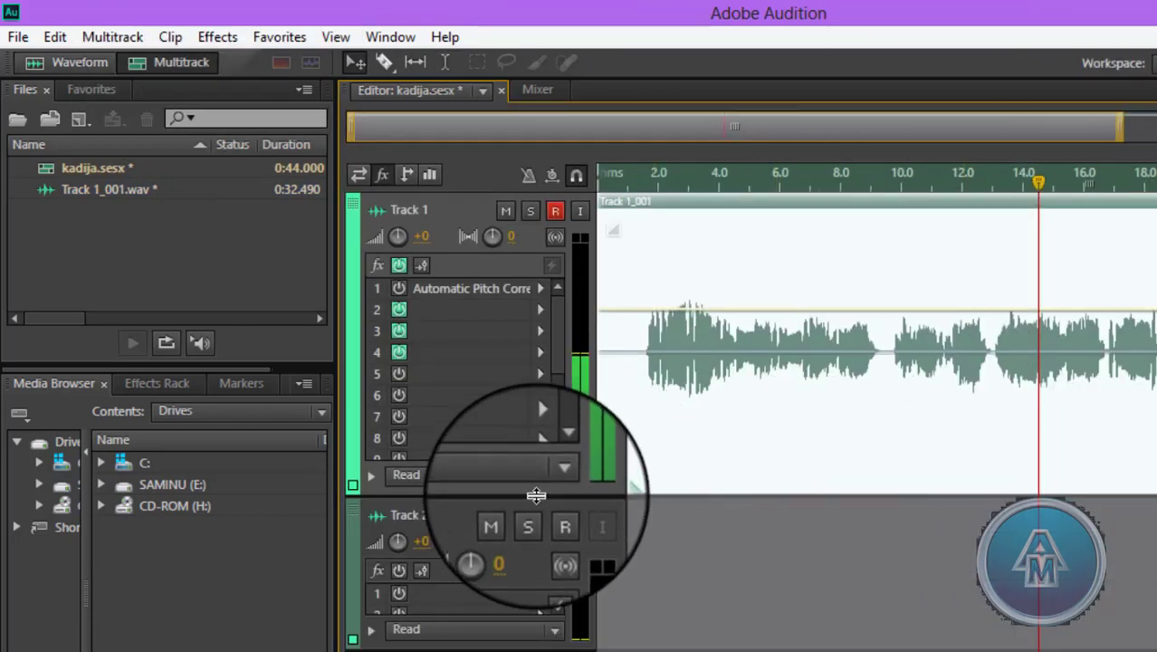
left_click_drag(536, 496, 565, 379)
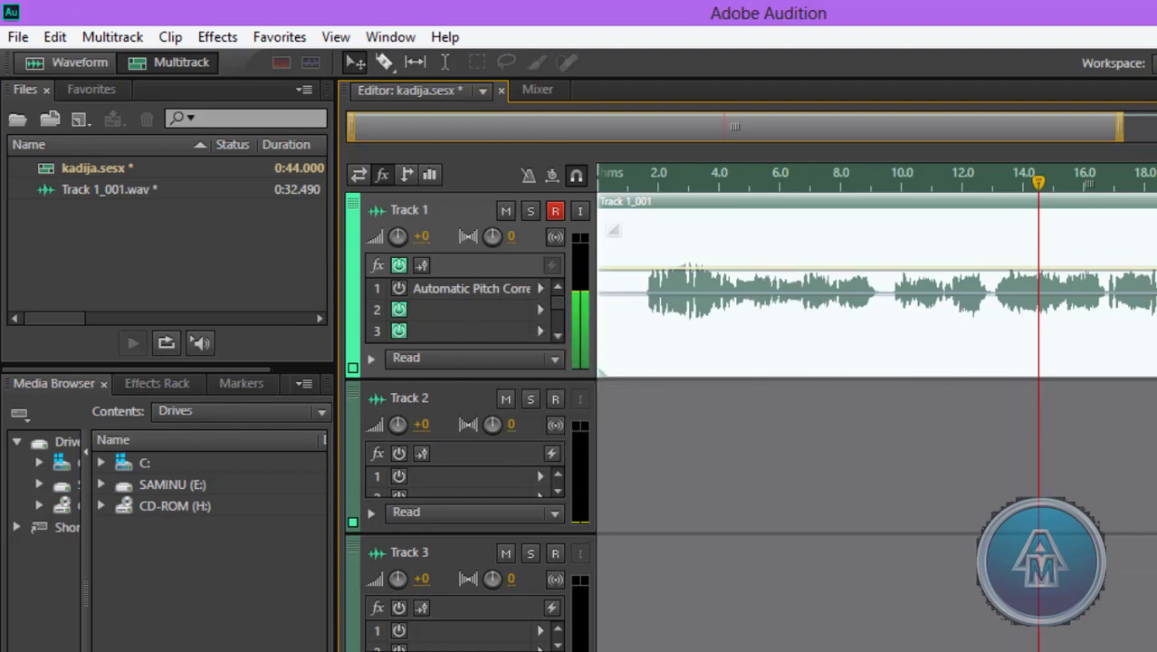
left_click_drag(1122, 128, 1156, 127)
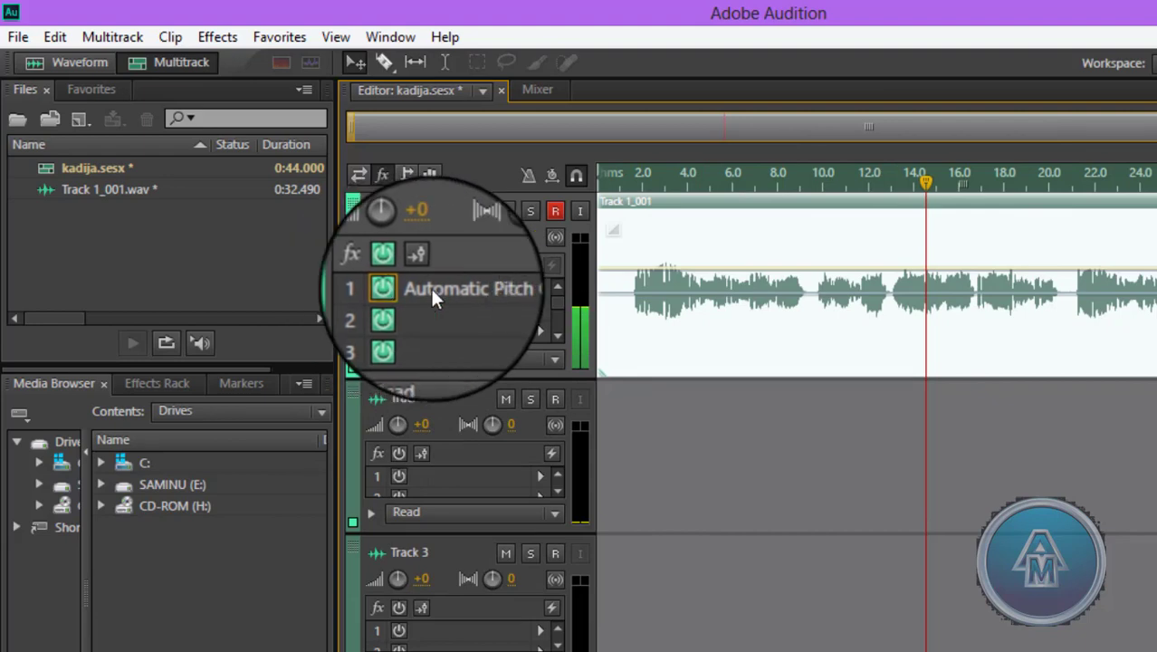
- Remove Automatic Pitch Correction from effect slot 1 of Track 1 and switch the track's effects rack power on
left_click(542, 288)
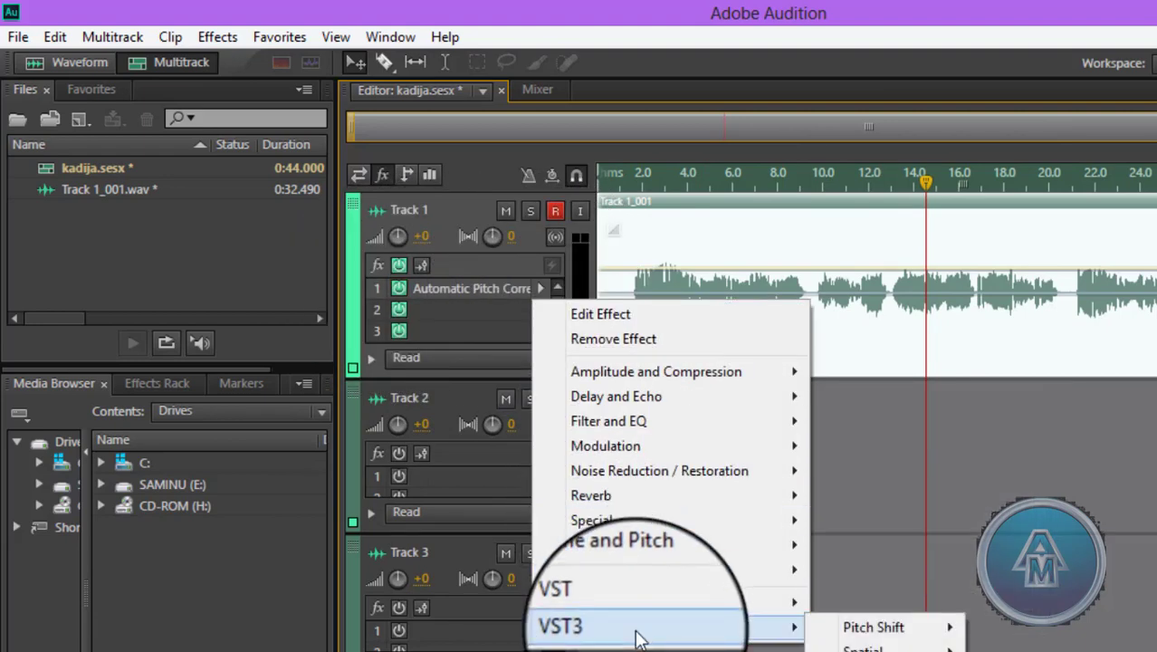
mouse_move(679, 474)
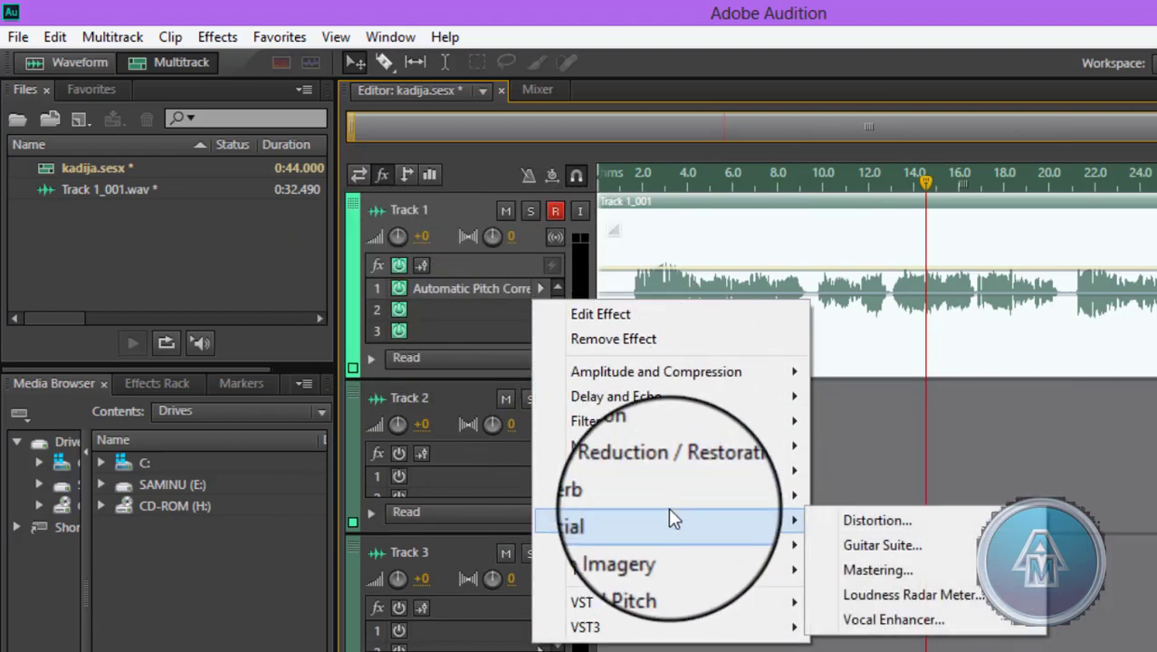
mouse_move(688, 372)
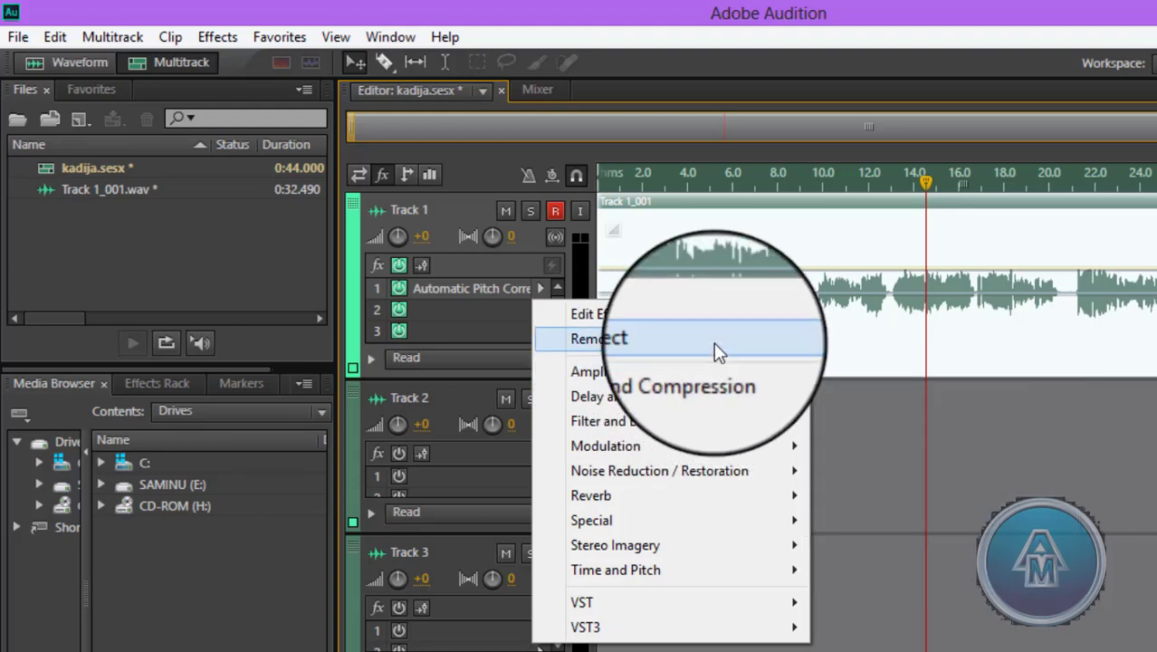
left_click(716, 341)
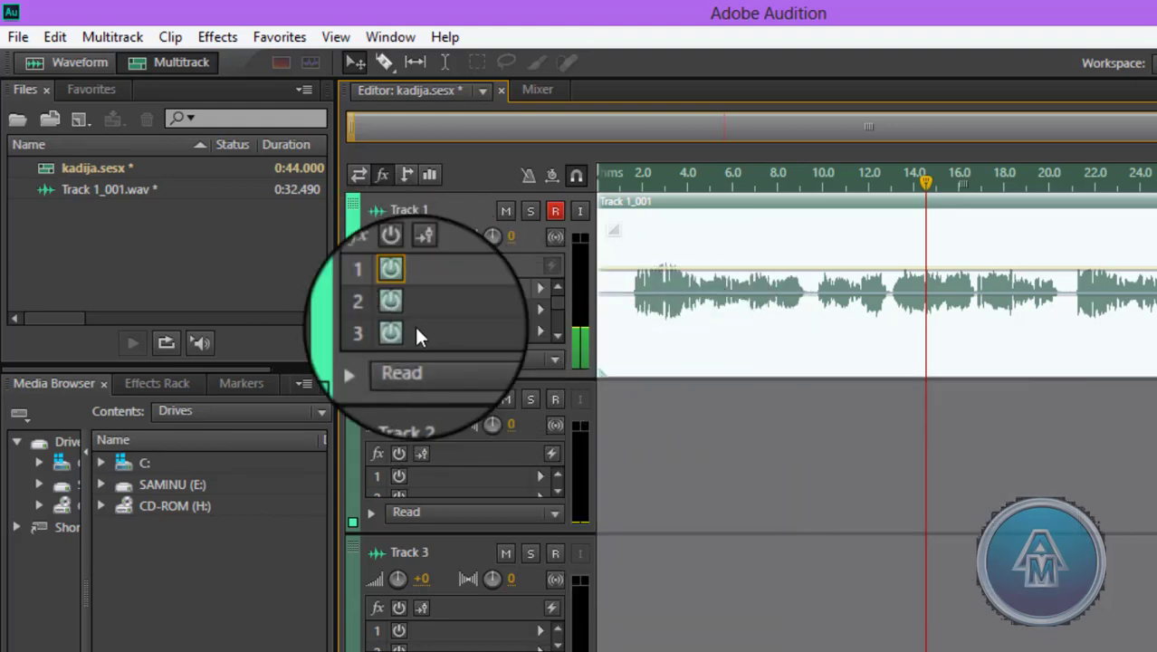
left_click(398, 267)
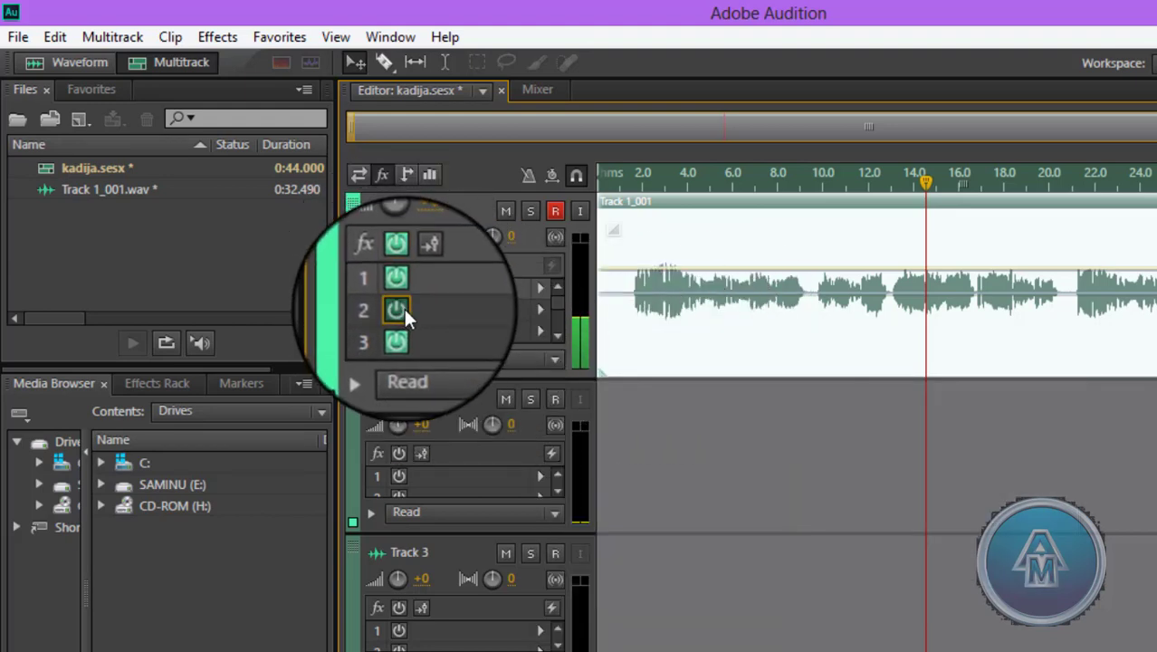
- Insert a Parametric Equalizer with the Loudness Maximizer preset in Track 1's effect slot 1, and stop playback after listening
left_click(538, 286)
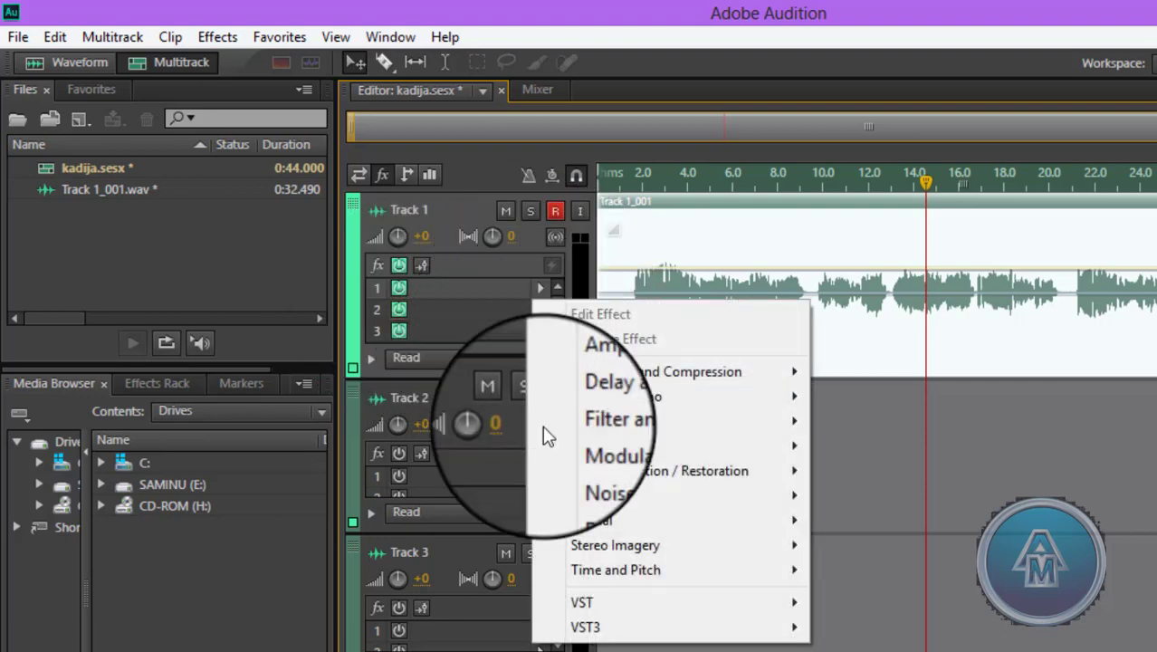
mouse_move(566, 424)
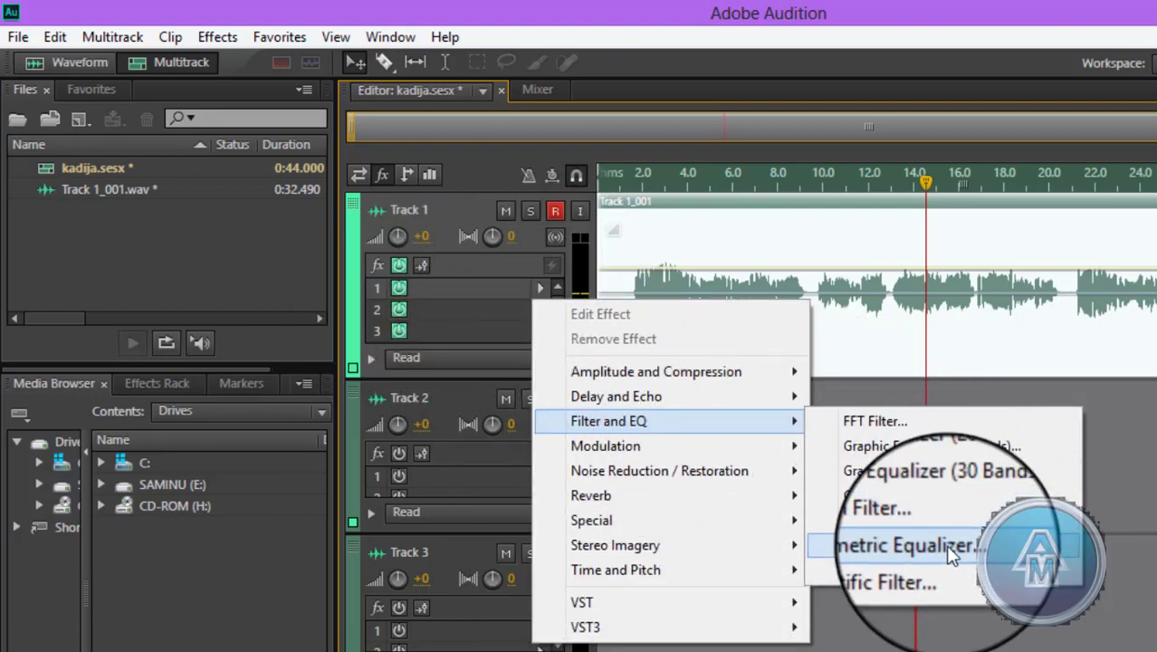
left_click(901, 545)
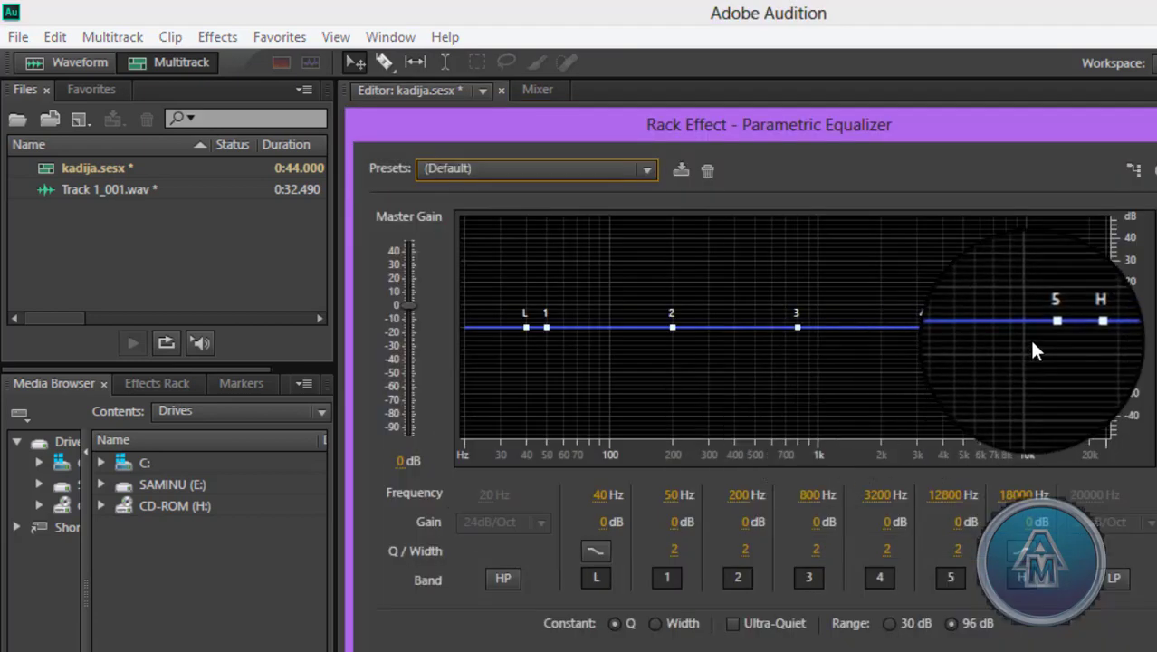
left_click(567, 172)
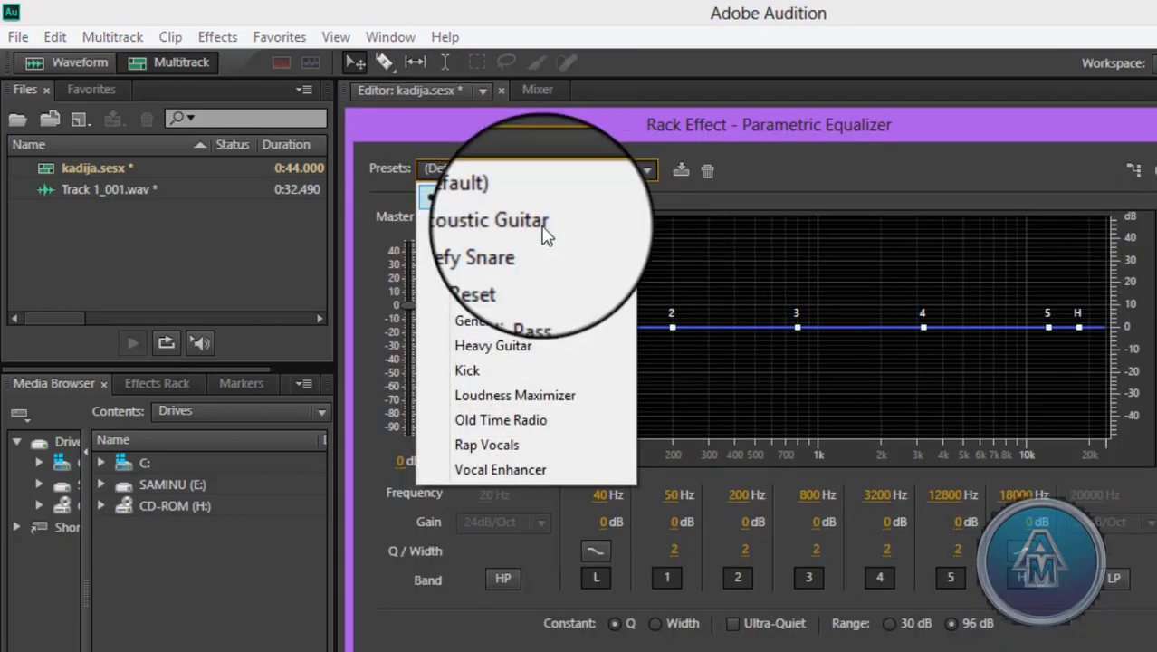
left_click(564, 399)
left_click_drag(1037, 117, 1156, 102)
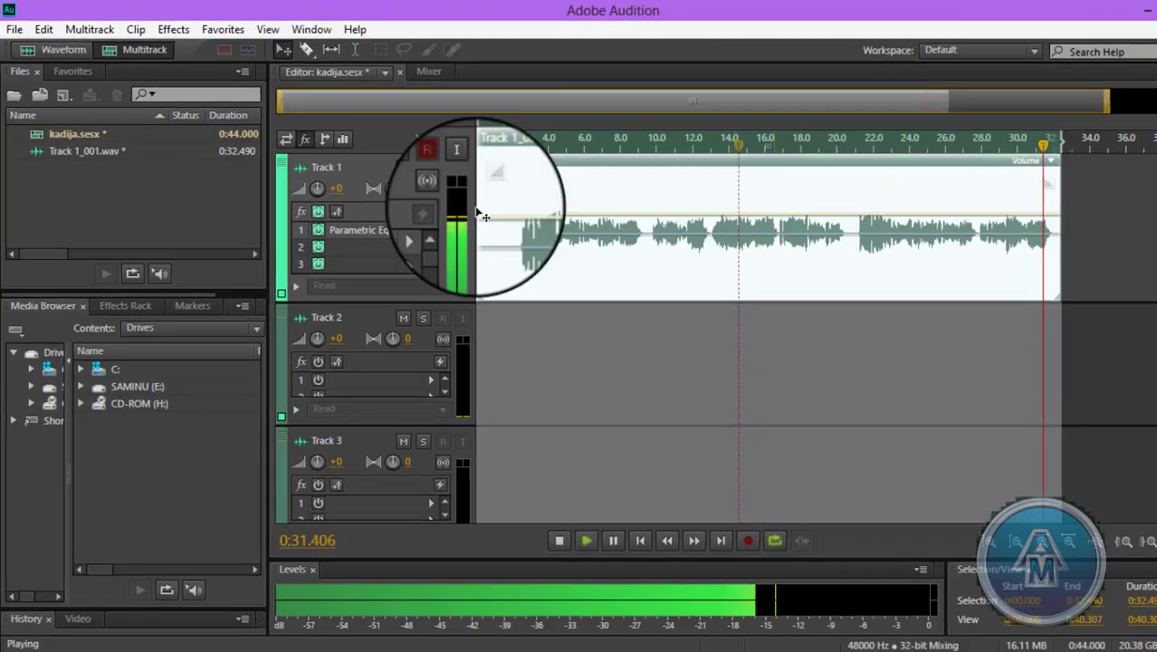
key("space")
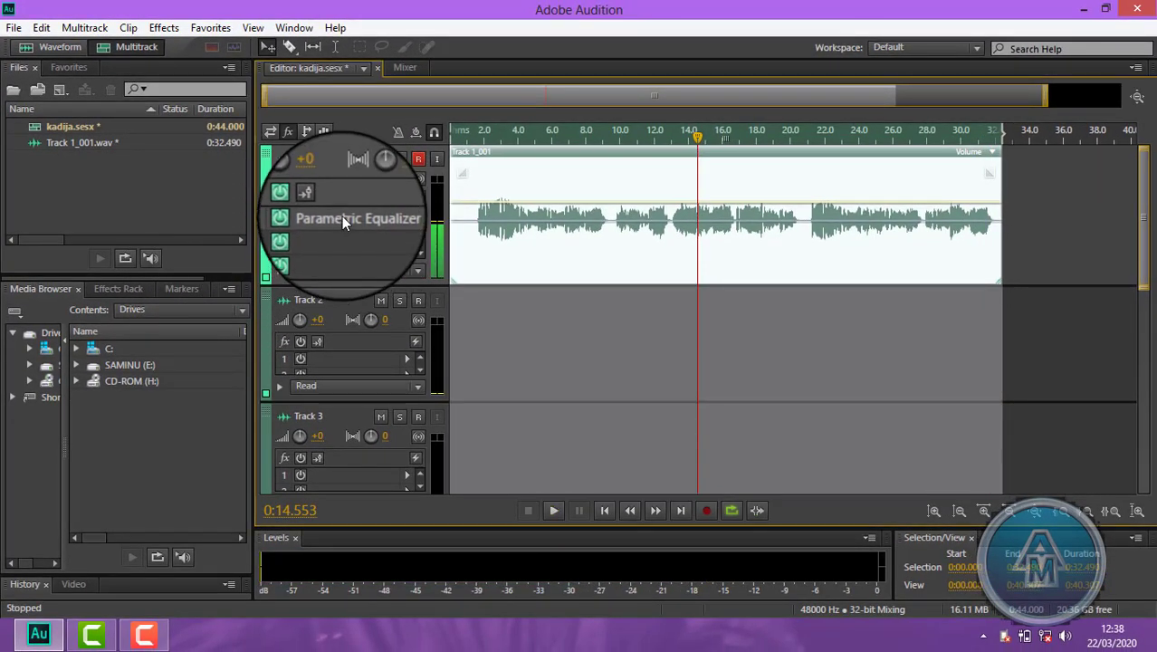
- Add a Parametric Equalizer to the vocal clip's effects, choose the Loudness Maximizer preset, and close its settings
left_click(164, 27)
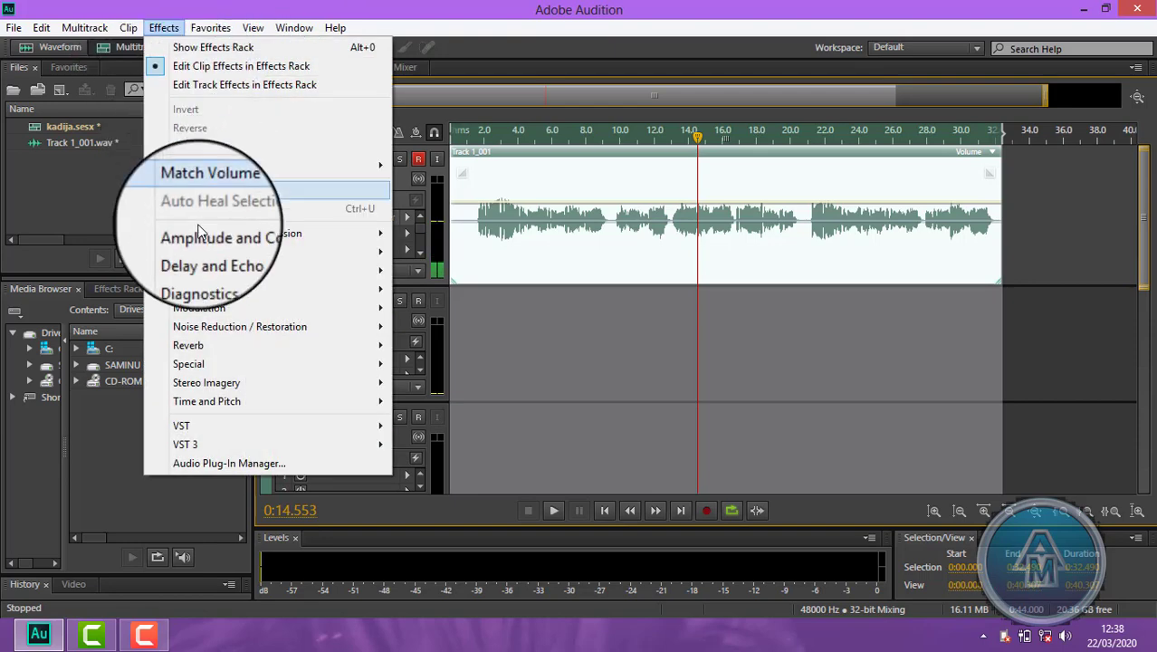
mouse_move(238, 297)
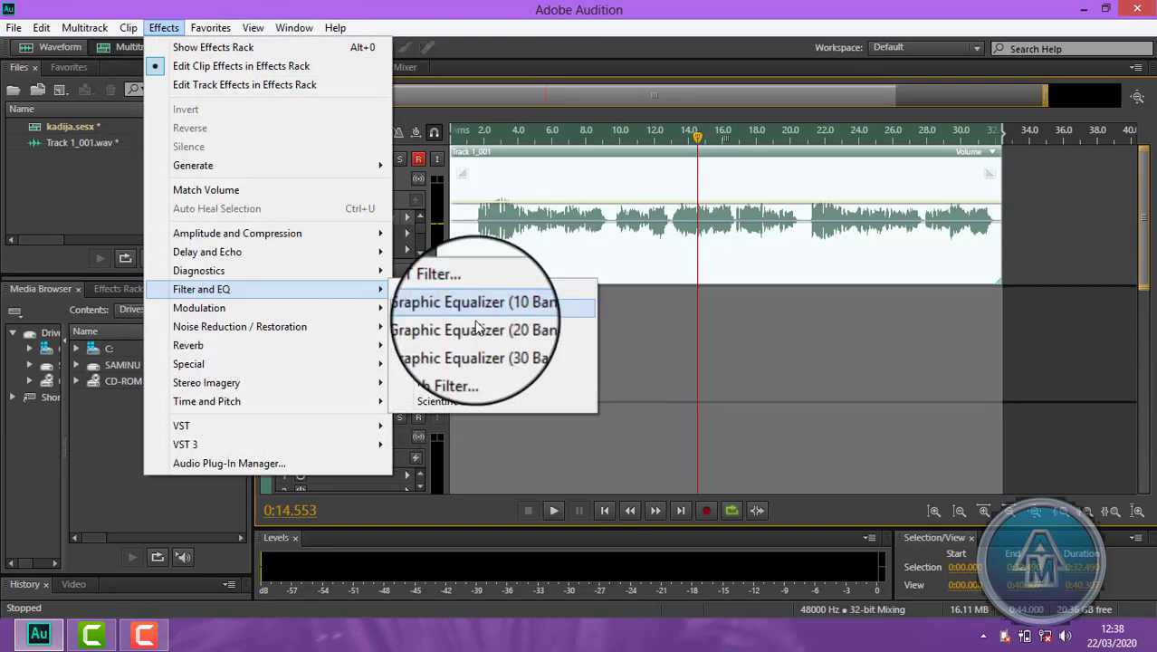
left_click(483, 387)
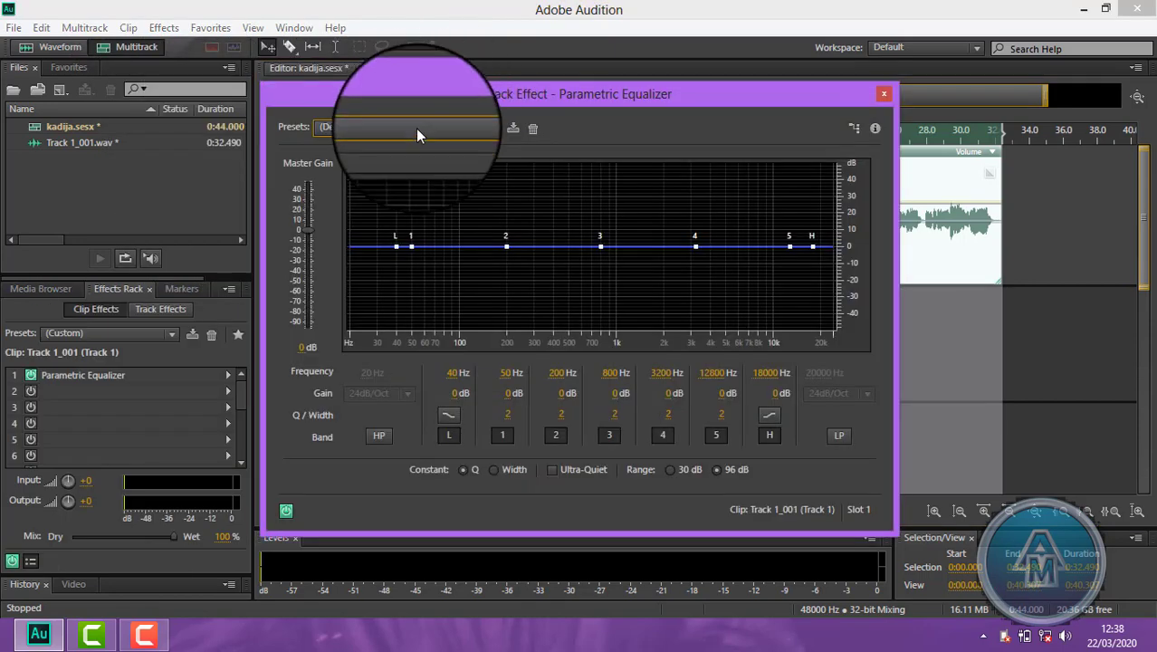
left_click(416, 128)
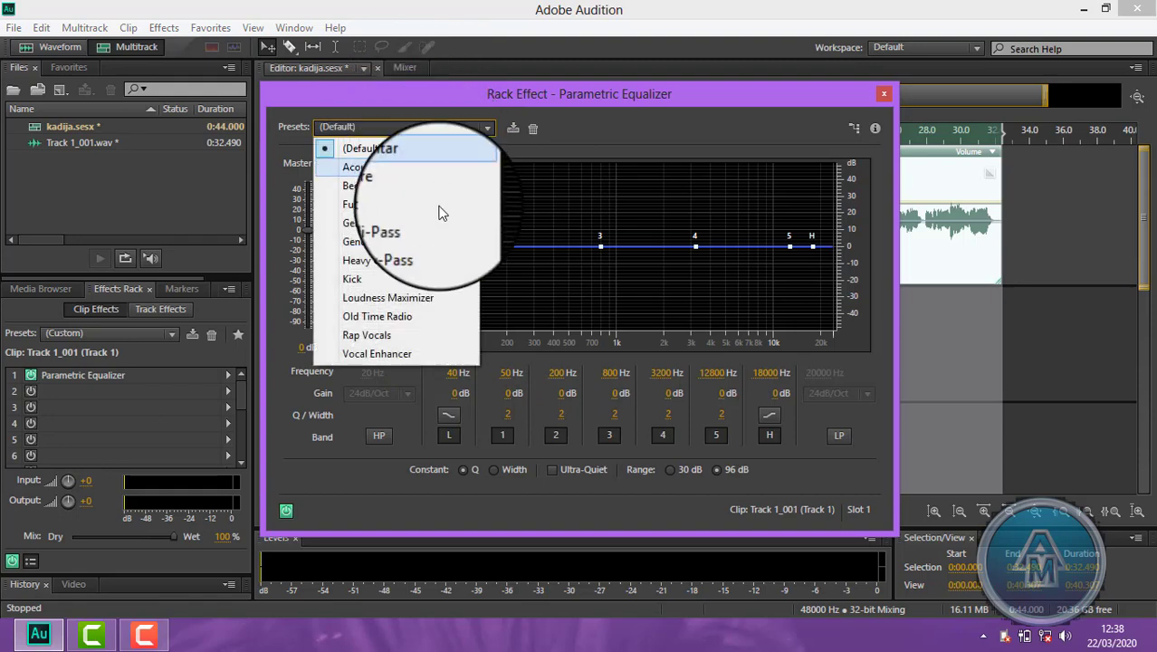
left_click(409, 298)
left_click(883, 94)
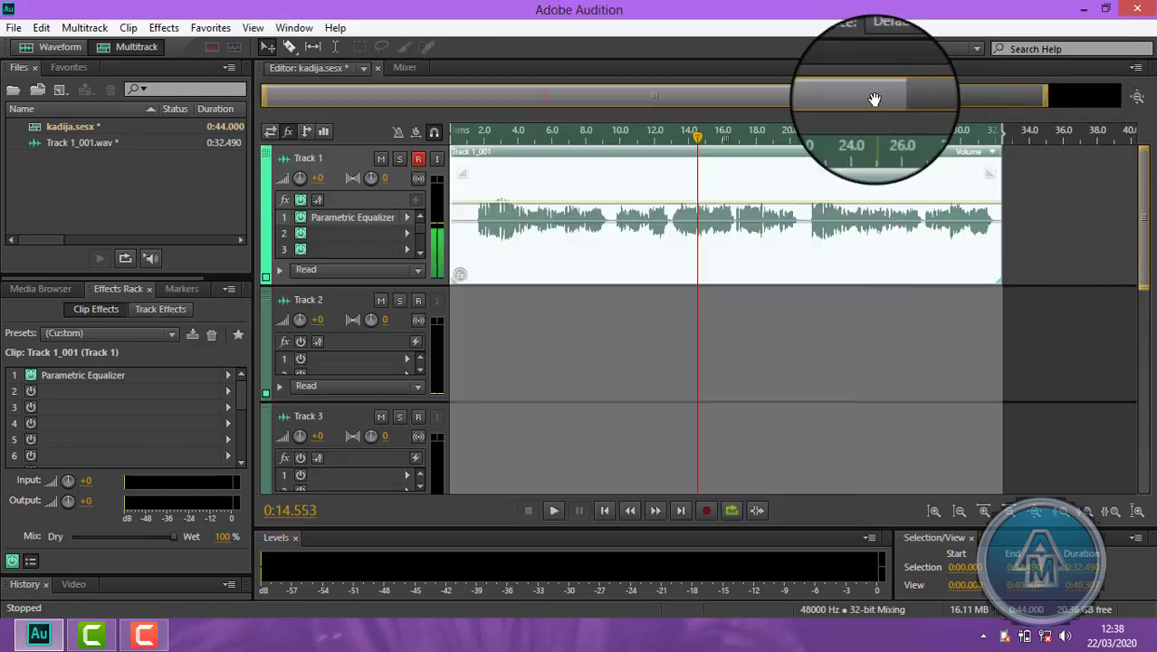
- Add a Flanger to the vocal clip's effects and start playback to preview it
left_click(405, 235)
left_click(169, 28)
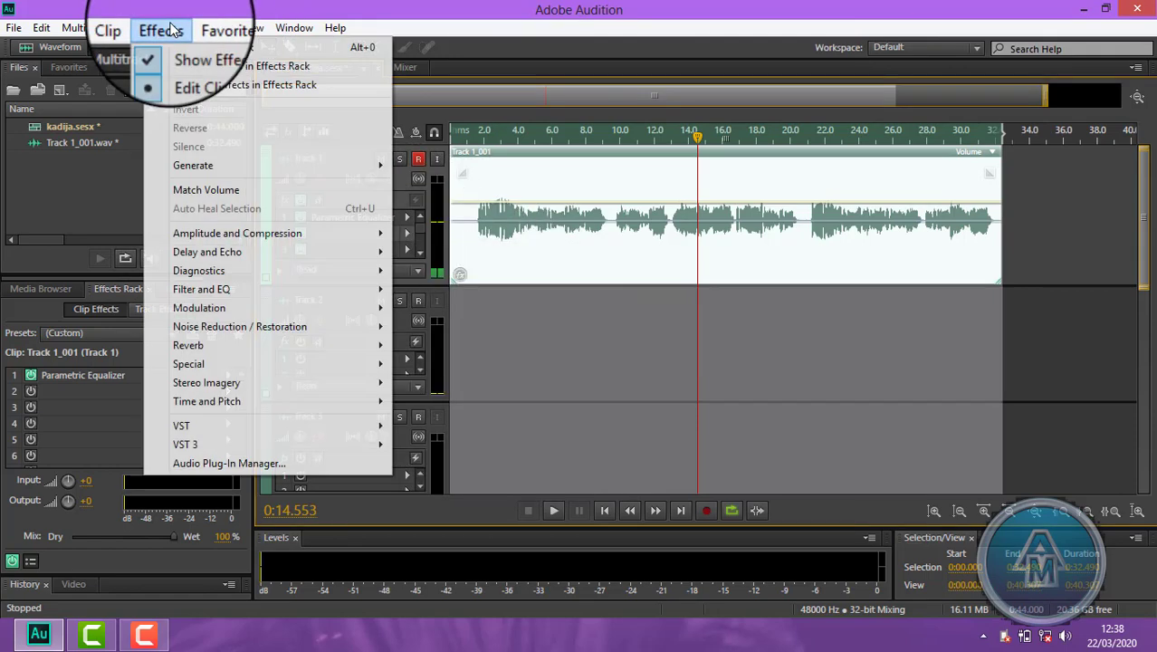
mouse_move(281, 236)
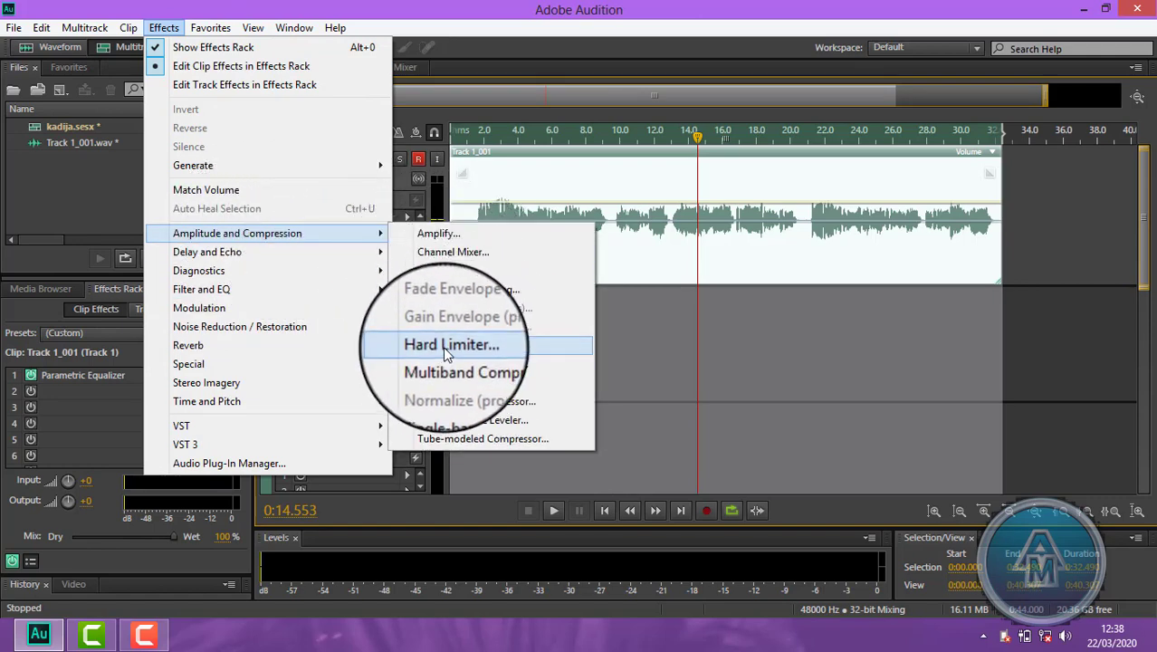
mouse_move(214, 313)
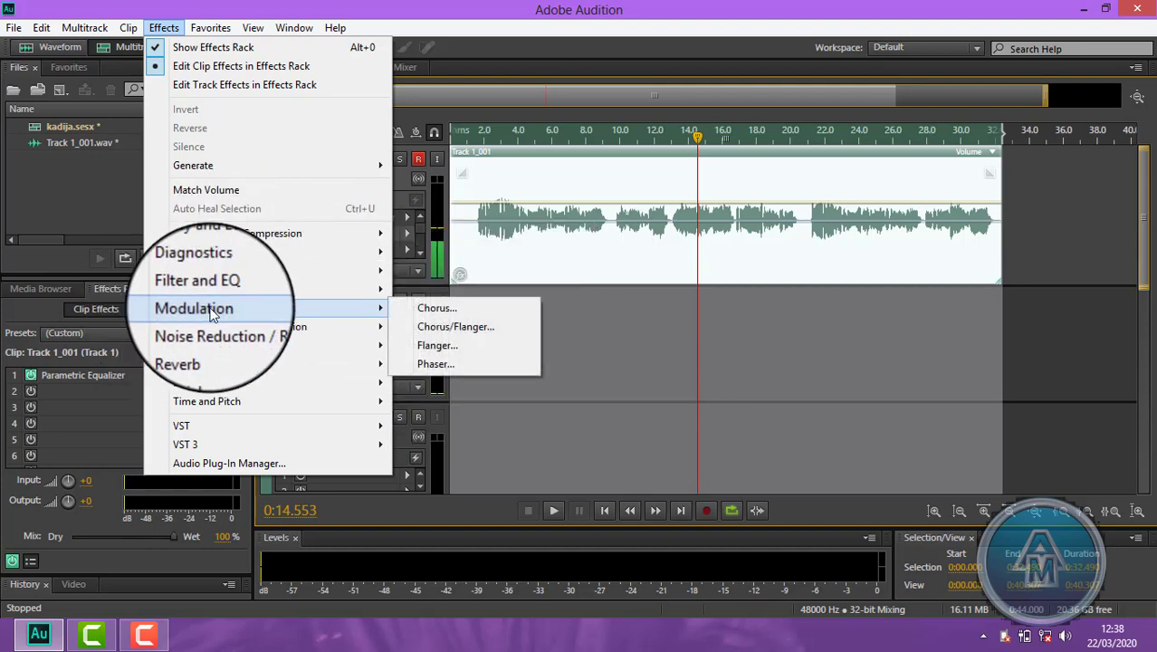
left_click(457, 345)
key("space")
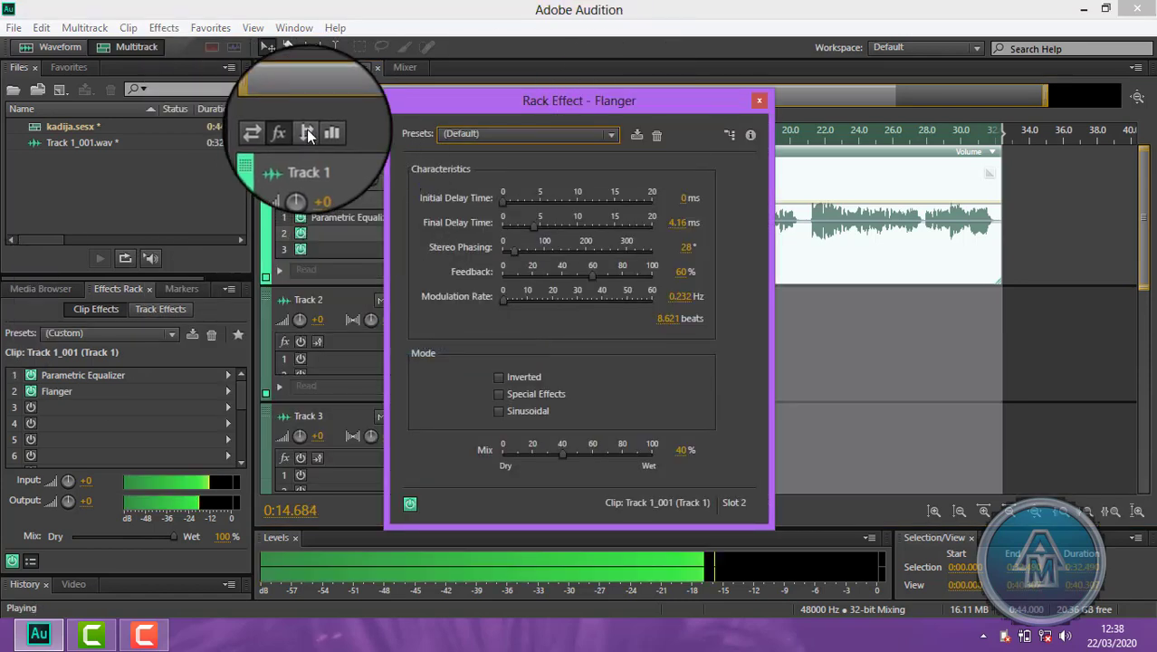
- Set the Flanger's Feedback to 8% and move playback to about 2.2 s
left_click_drag(487, 94, 541, 79)
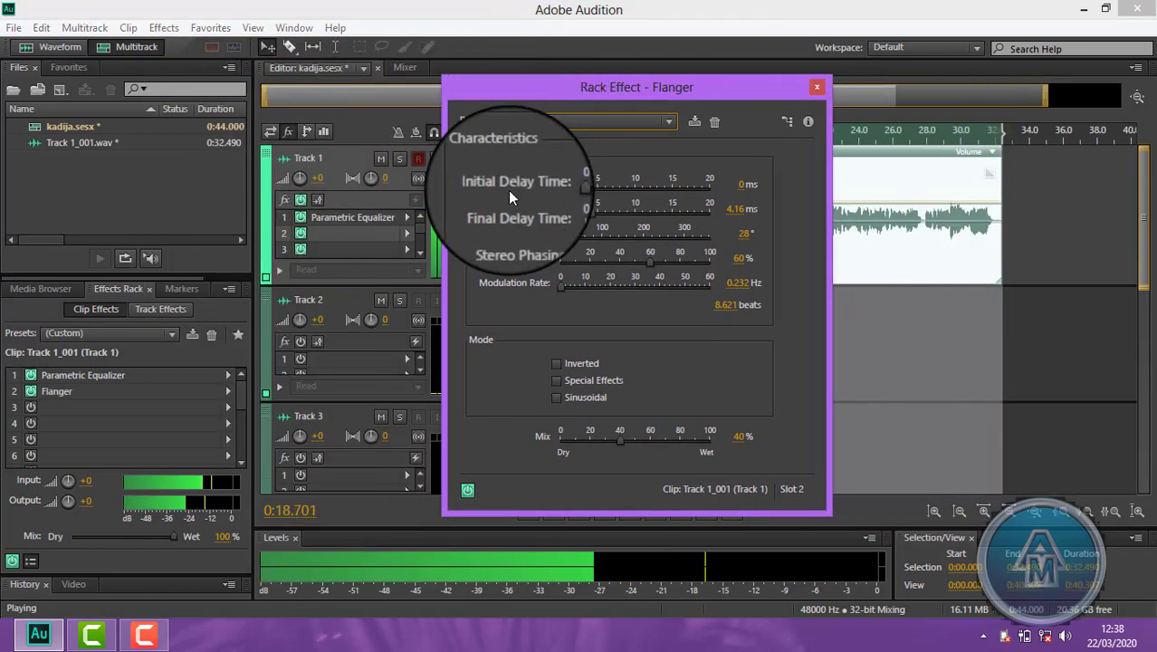
left_click_drag(657, 269, 570, 272)
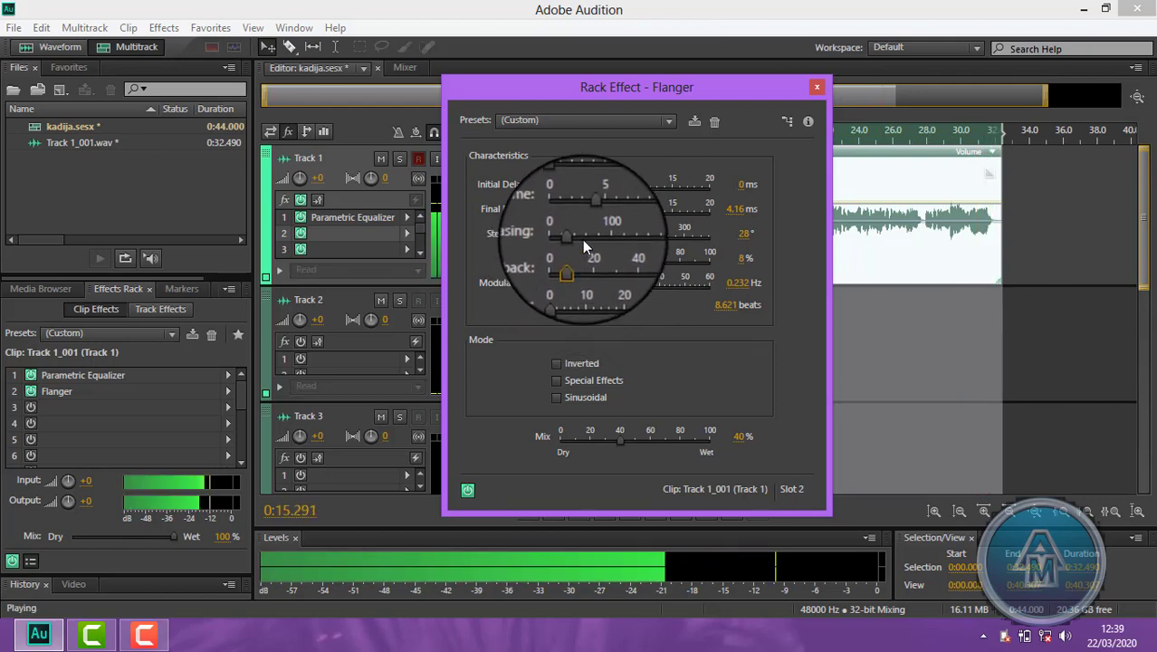
left_click_drag(625, 87, 833, 246)
left_click(487, 135)
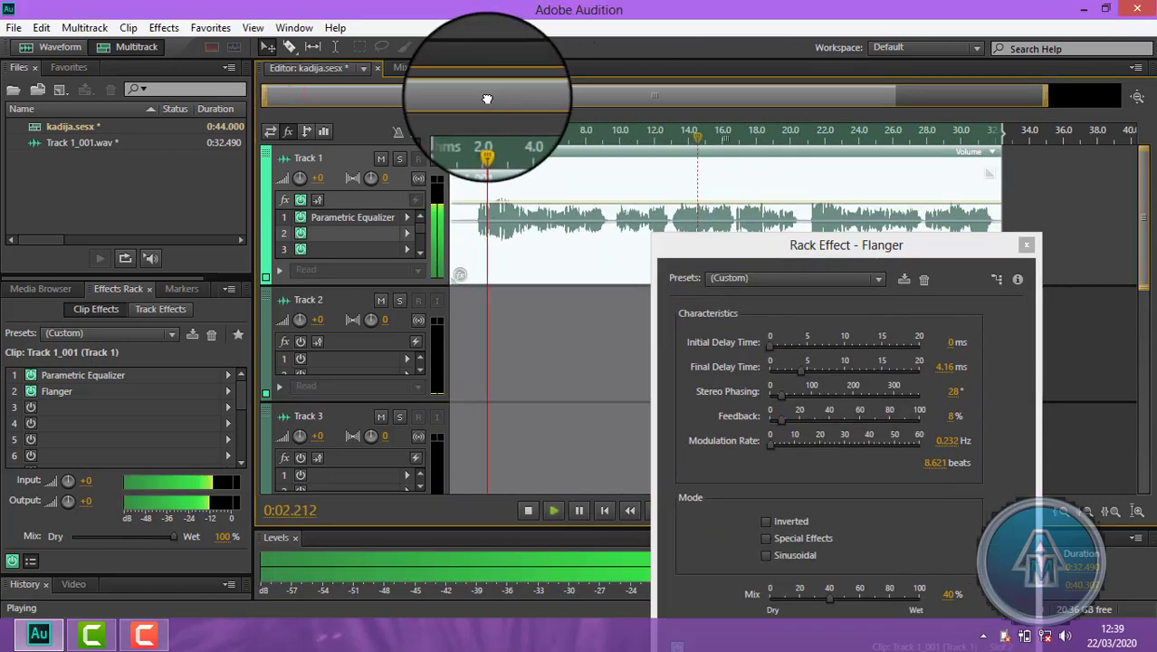
- Set the Flanger's Final Delay Time to 5.06 ms, Stereo Phasing 9.69°, Feedback 4.2% and Modulation Rate 0.001 Hz; close it and play from about 14.5 s
left_click_drag(746, 239, 645, 127)
left_click_drag(721, 253, 693, 278)
left_click_drag(693, 252, 724, 262)
left_click_drag(701, 302, 685, 326)
mouse_move(697, 305)
left_mouse_down()
mouse_move(686, 306)
mouse_move(695, 304)
left_mouse_up()
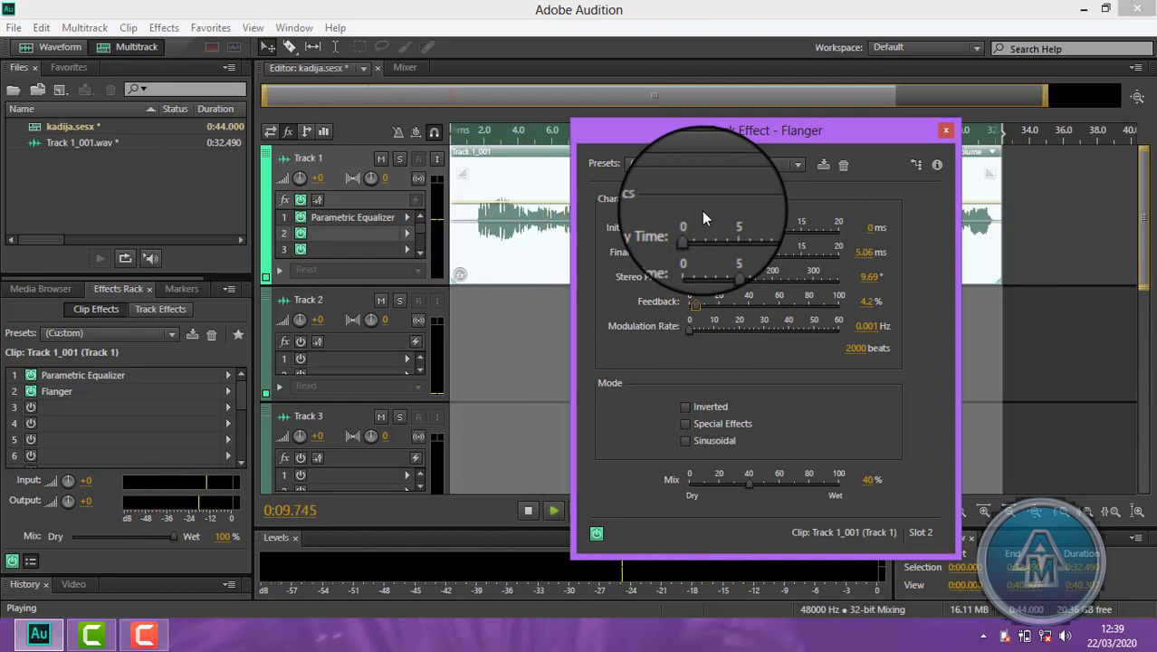
left_click(945, 129)
left_click(697, 137)
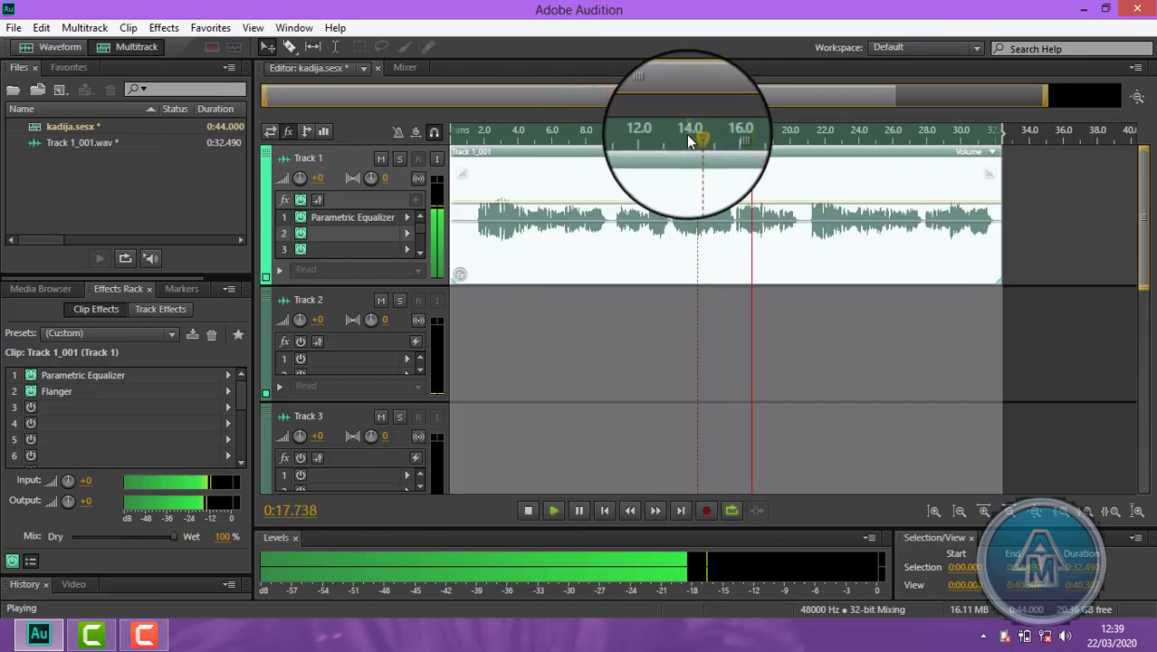